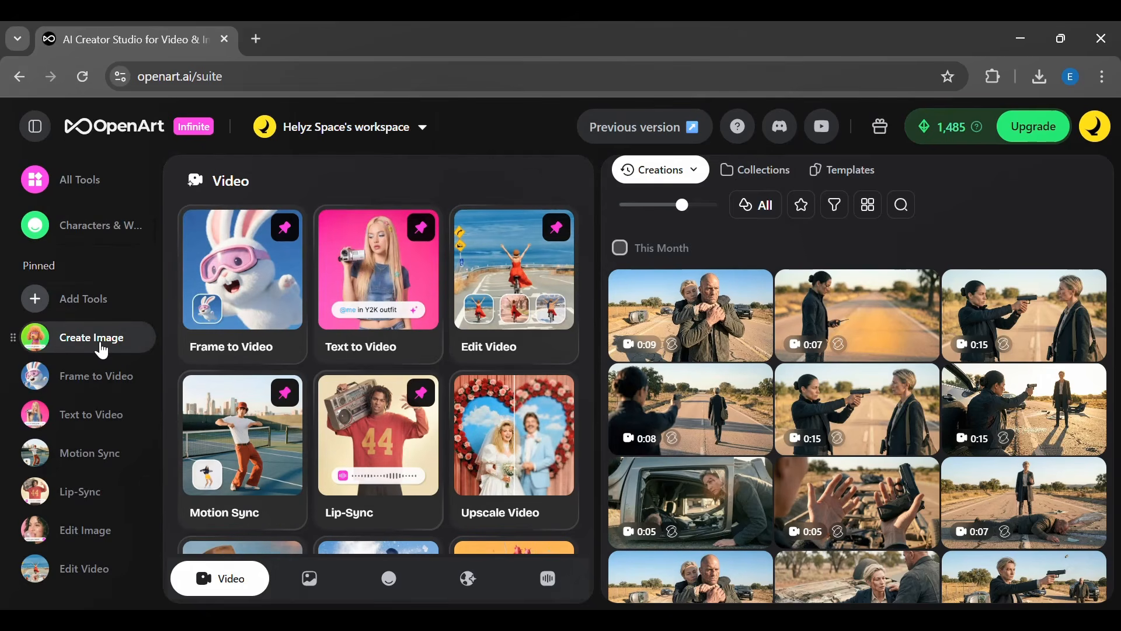
Open the Create Image tool, try the Nano Banana Pro model and switch back to Nano Banana 2
left_click(102, 351)
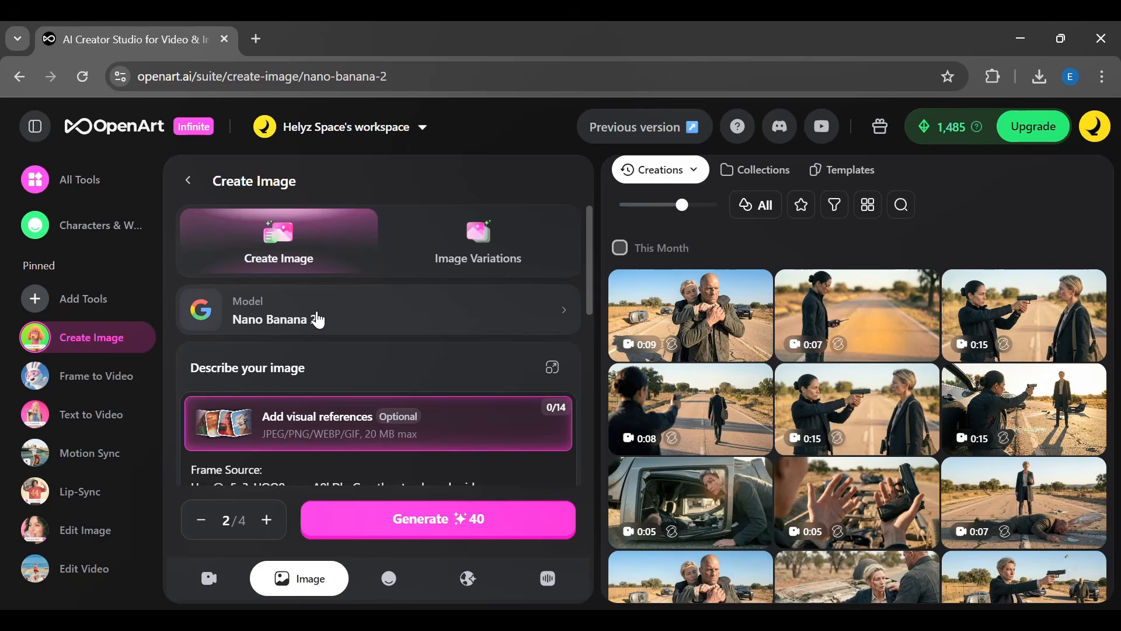
left_click(319, 320)
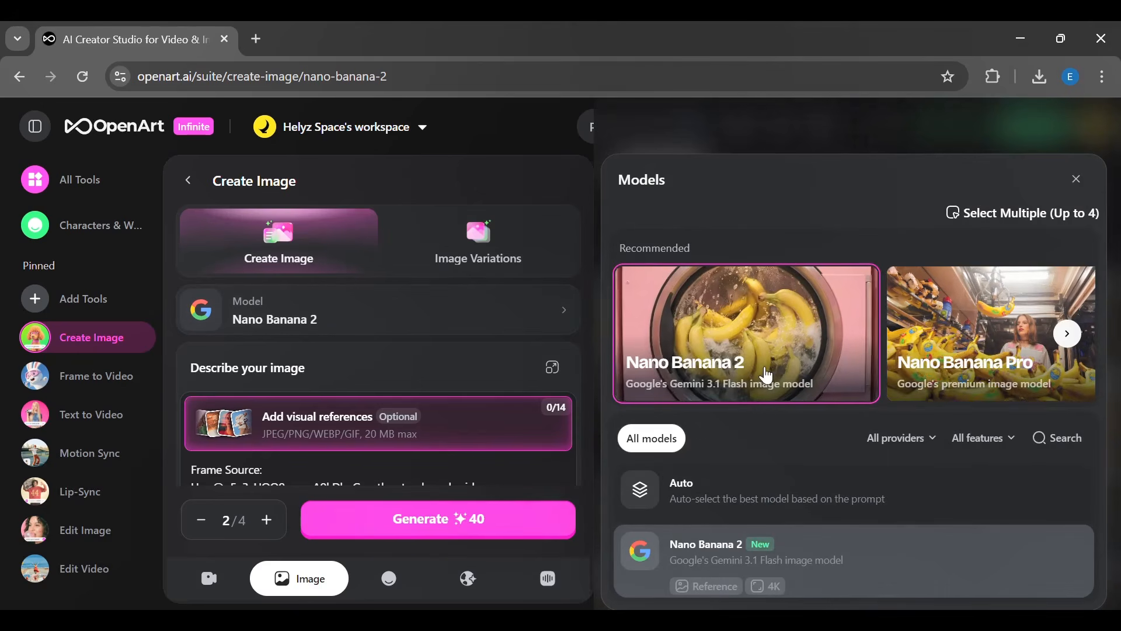
left_click(998, 368)
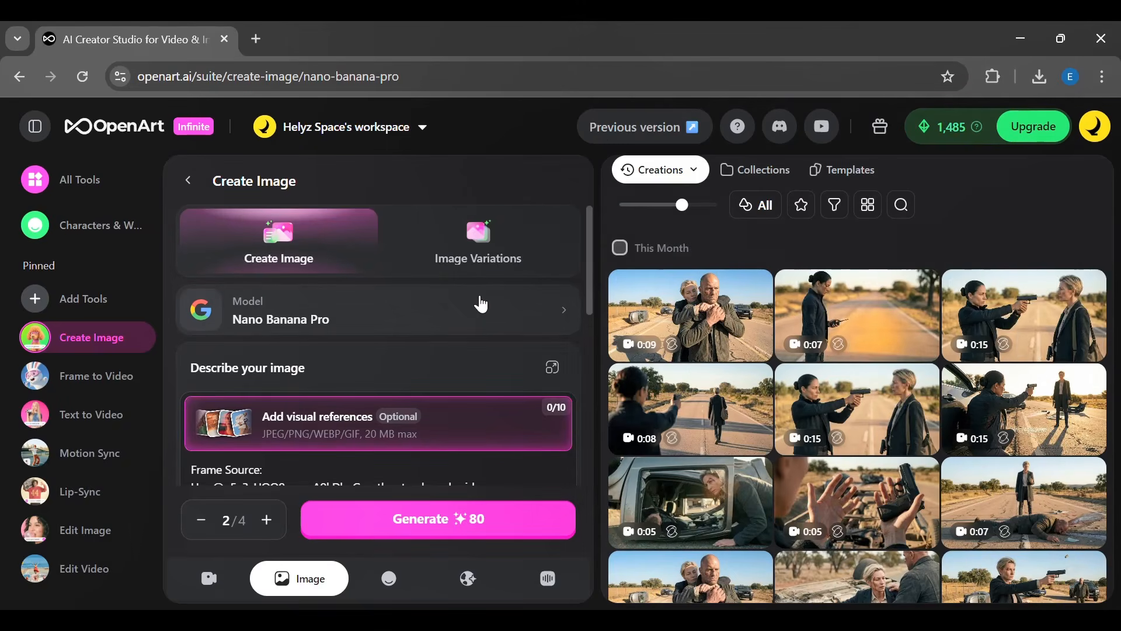
left_click(481, 305)
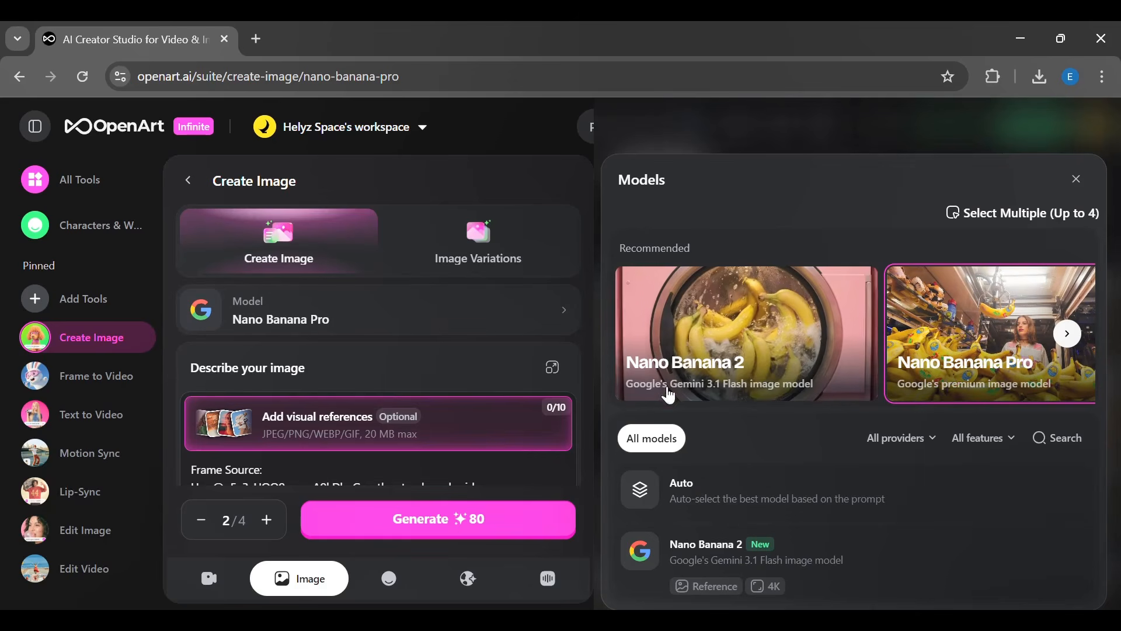
left_click(688, 357)
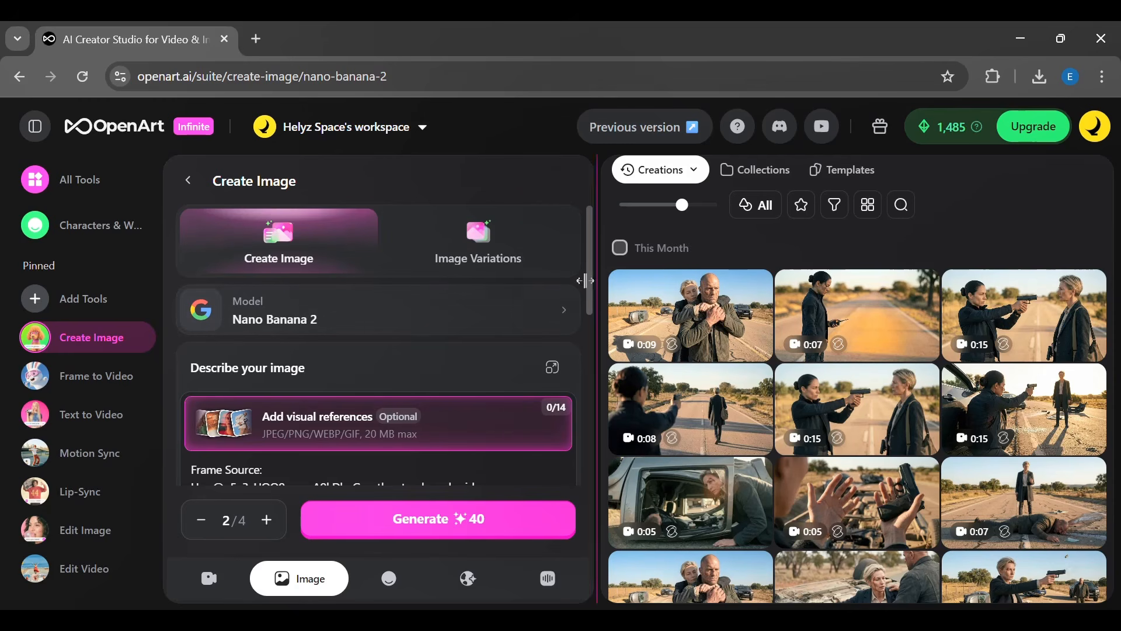
Clear the entire existing text from the image description prompt
left_click_drag(587, 292, 588, 326)
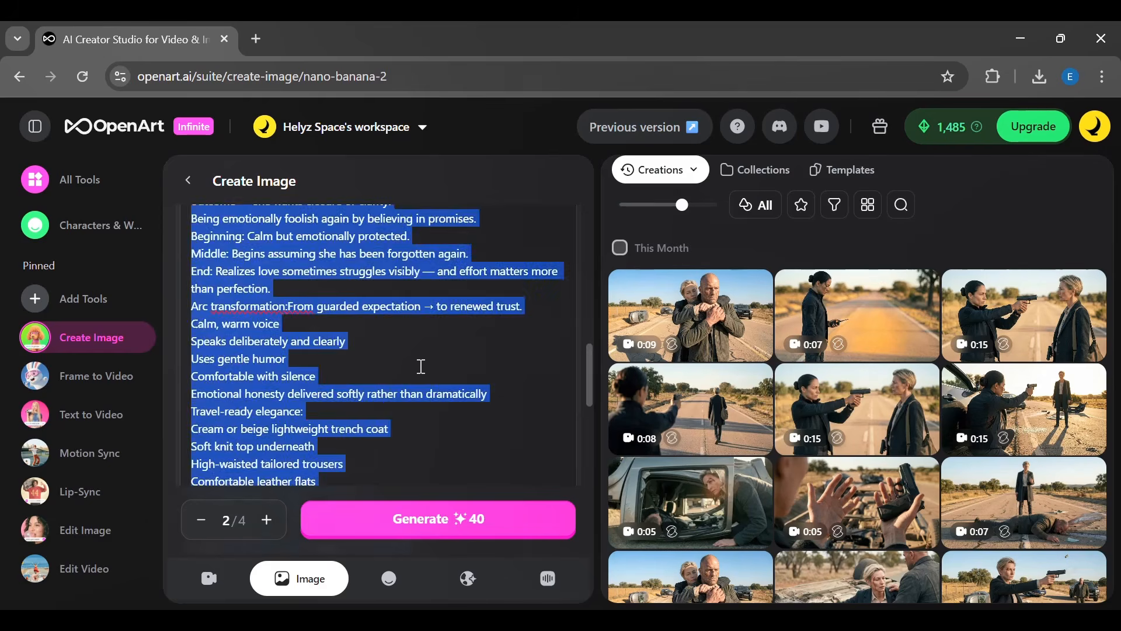
key("BackSpace")
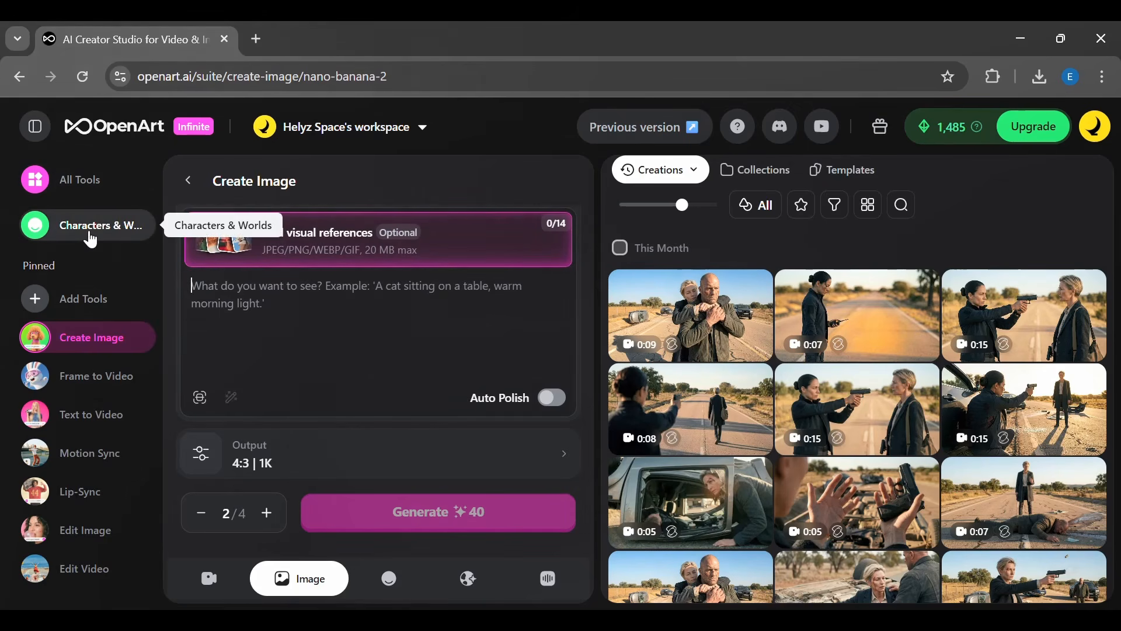
Open the Characters & Worlds library and view the form for creating a character from an image
left_click(90, 239)
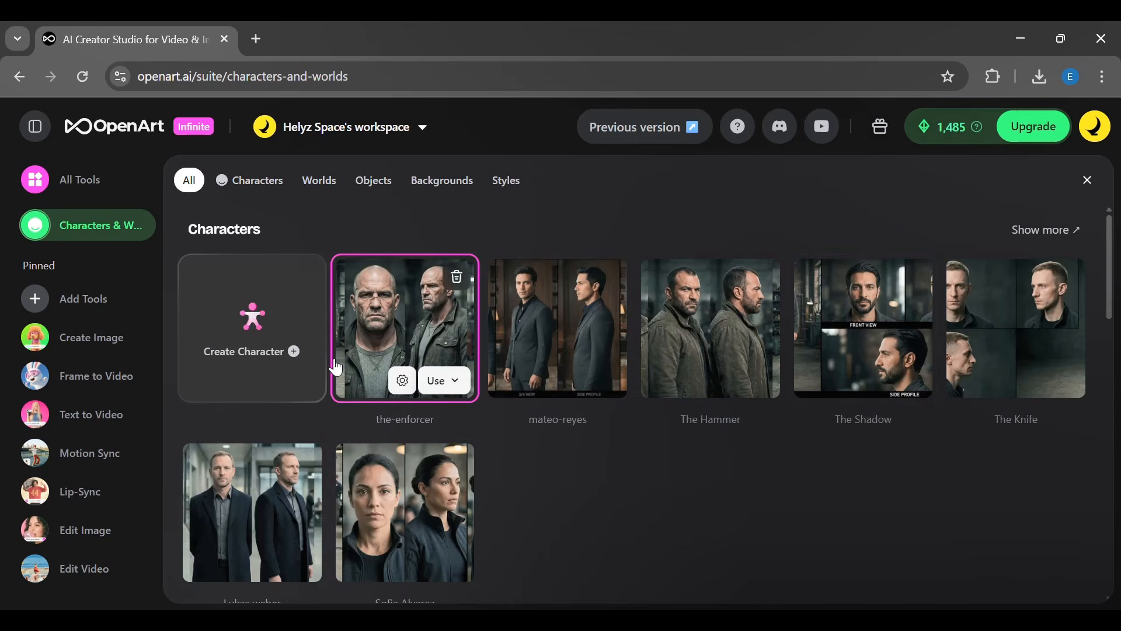
left_click(252, 330)
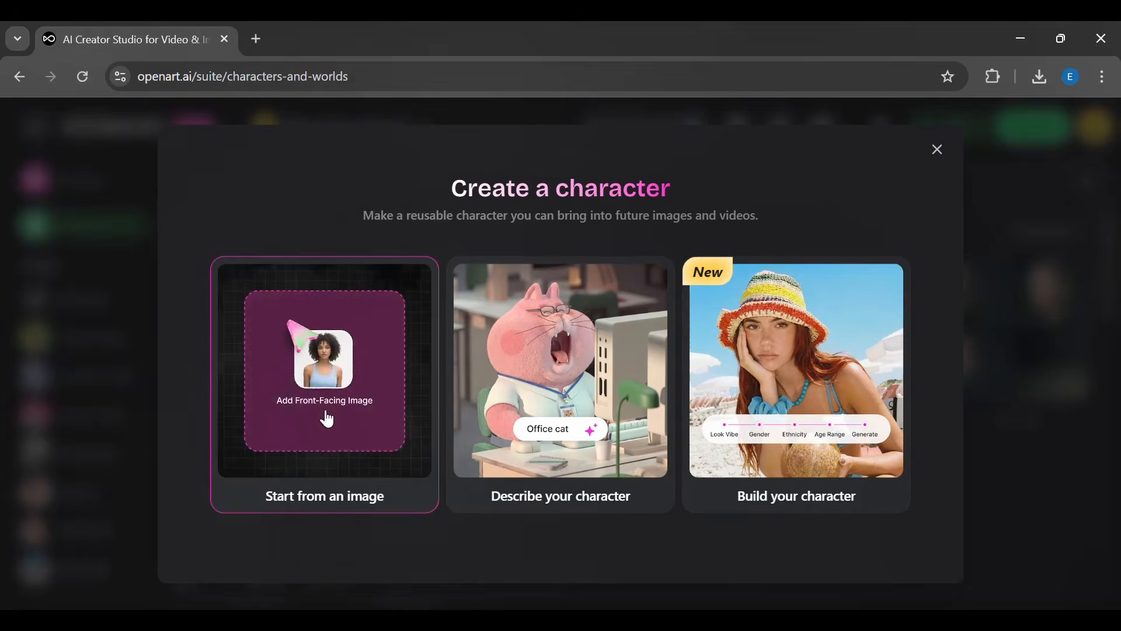
left_click(325, 419)
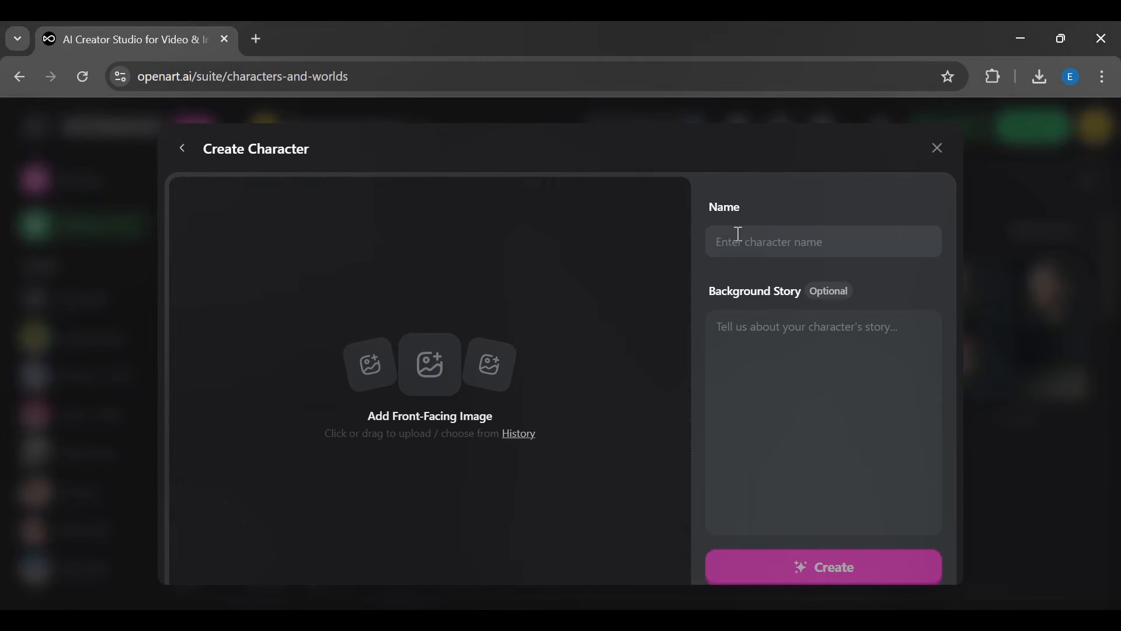
key("Escape")
Examine the Describe your character option and its available generation models, and leave without generating
left_click(253, 330)
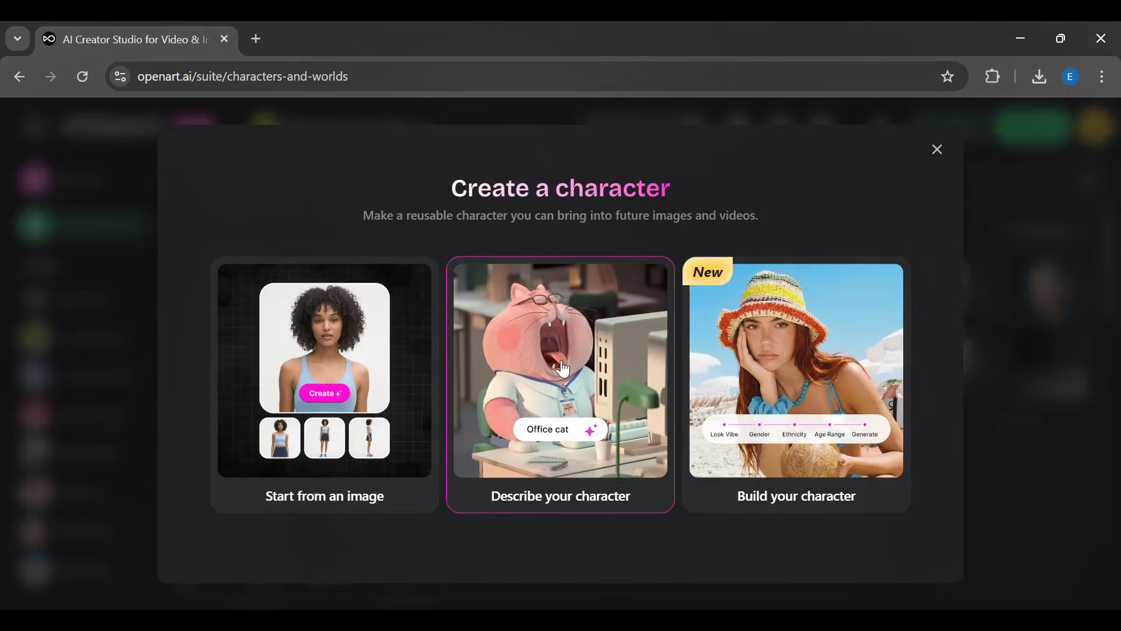
left_click(561, 397)
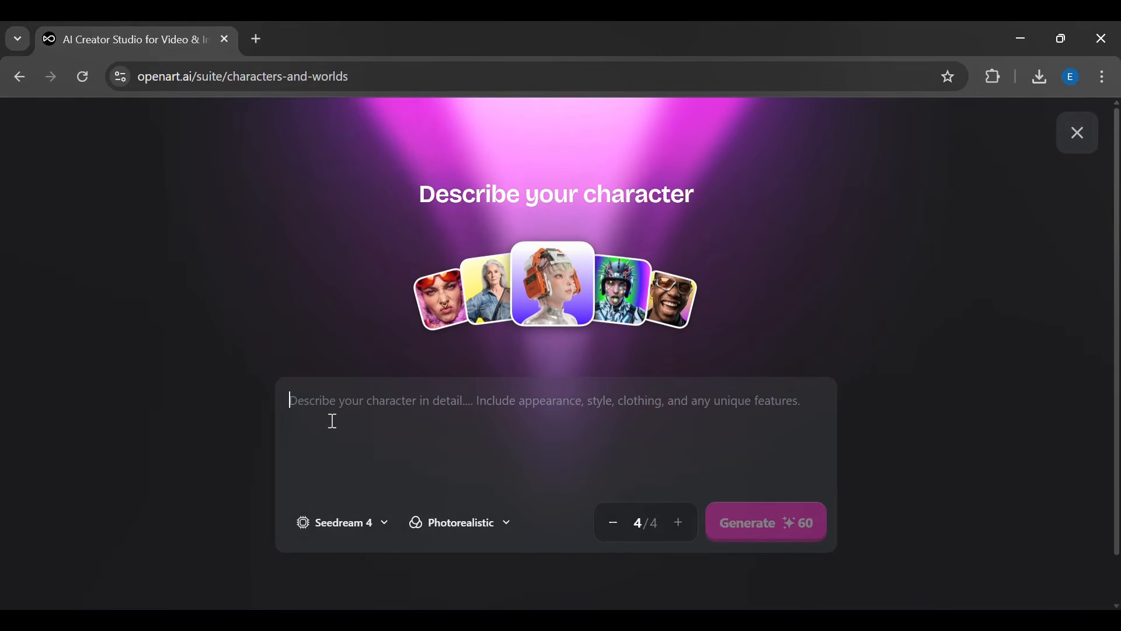
left_click(374, 527)
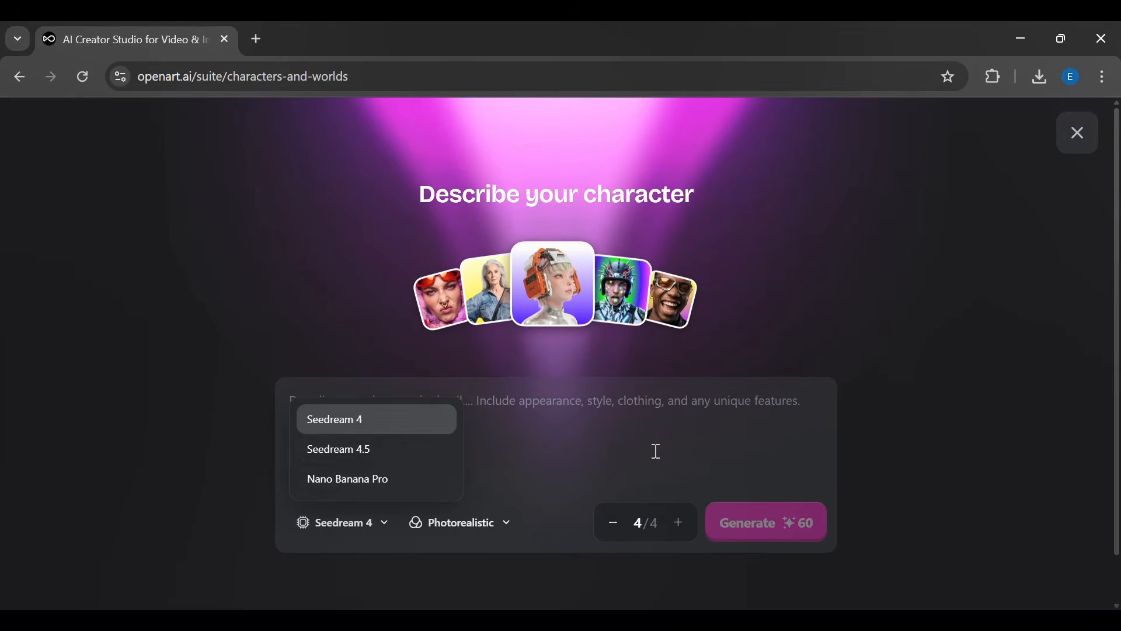
left_click(642, 473)
left_click(1078, 140)
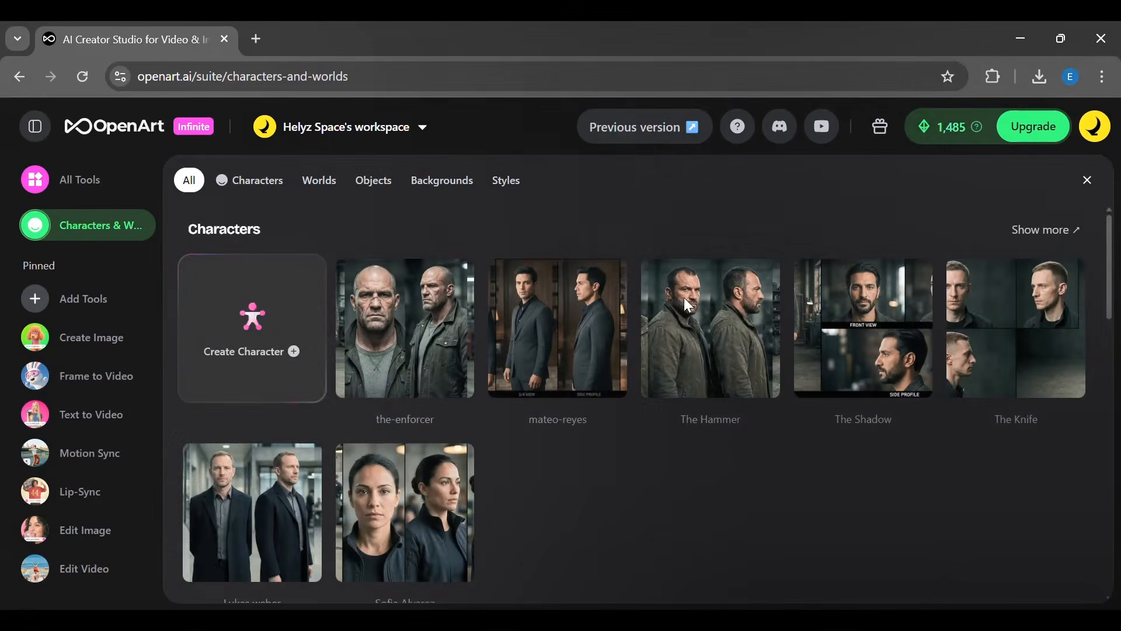
Try the guided character builder with Casual look, Male, African and Middle-aged selected, and exit without generating
left_click(233, 311)
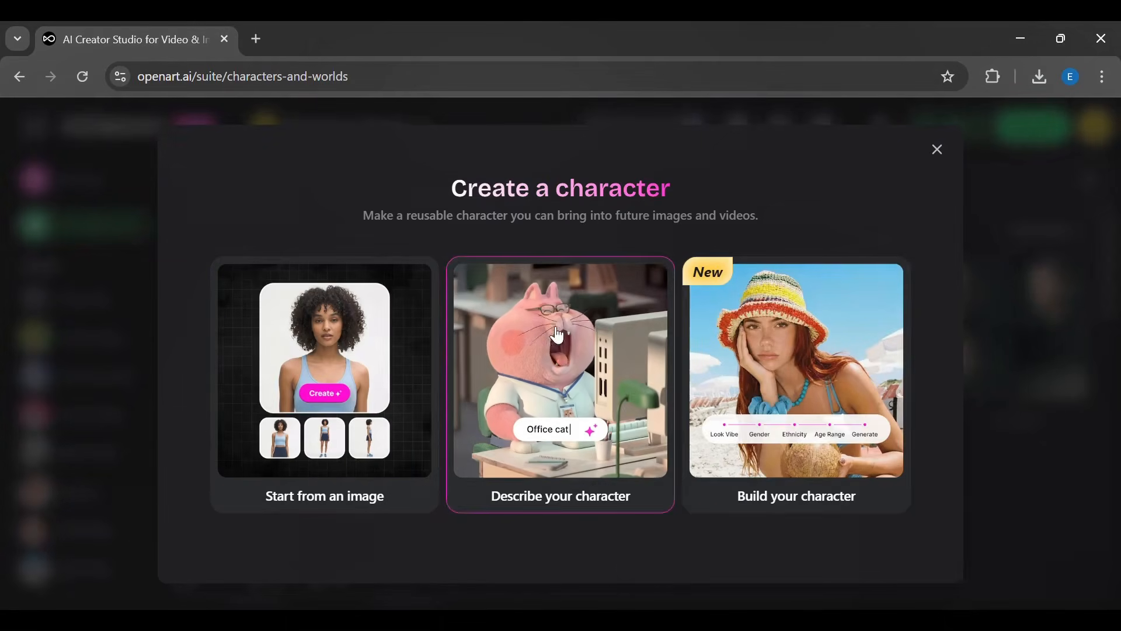
left_click(757, 409)
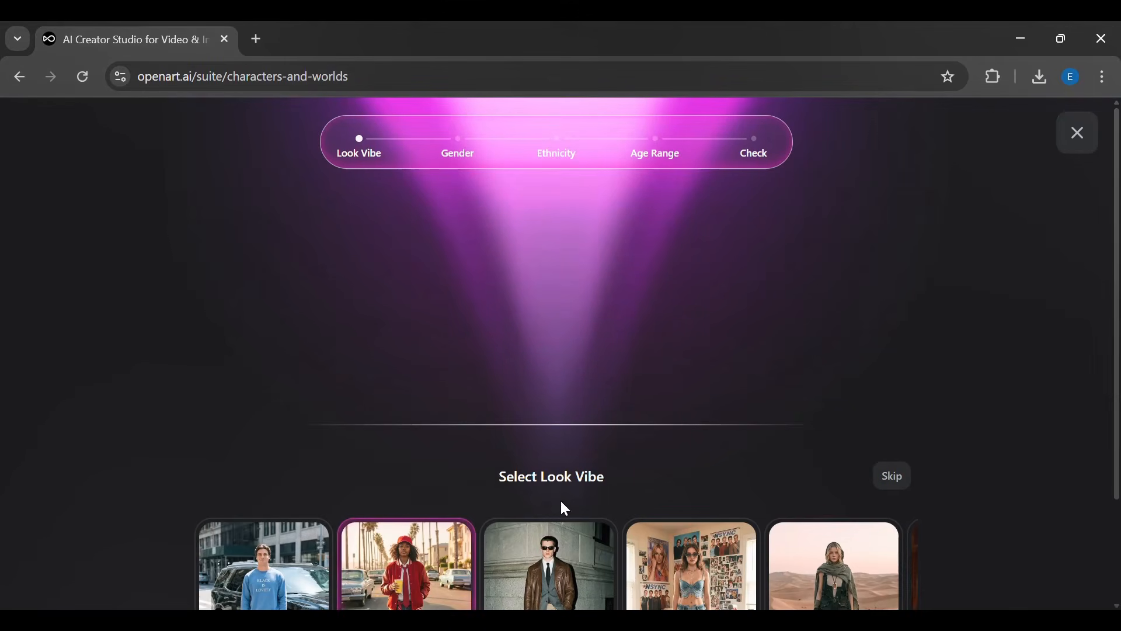
left_click_drag(1116, 277, 1116, 379)
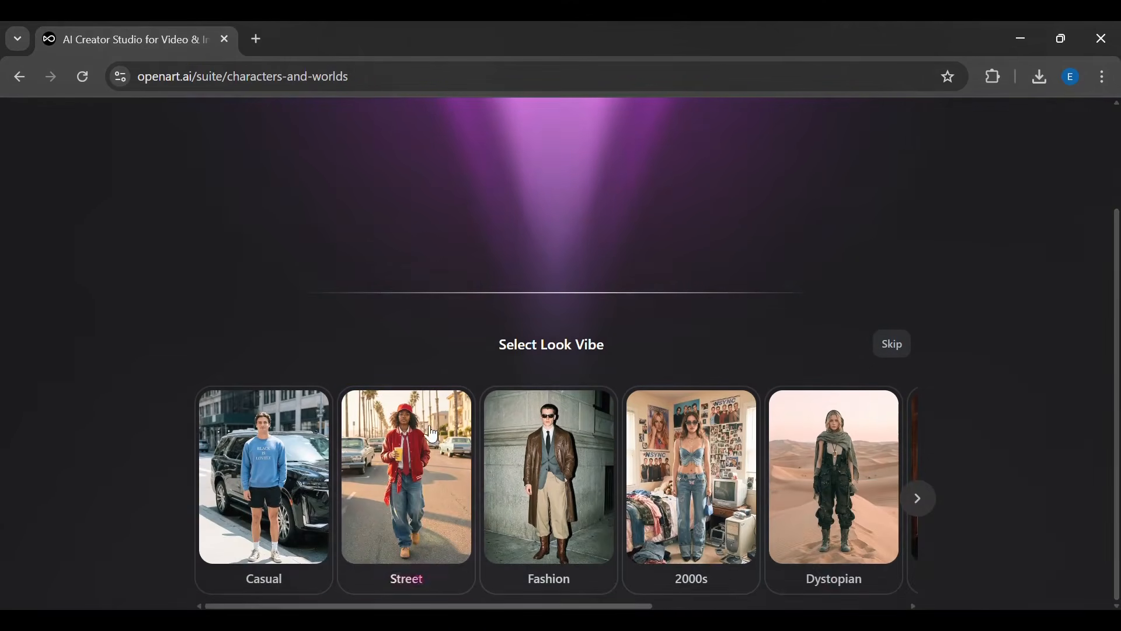
left_click(286, 464)
left_click(415, 497)
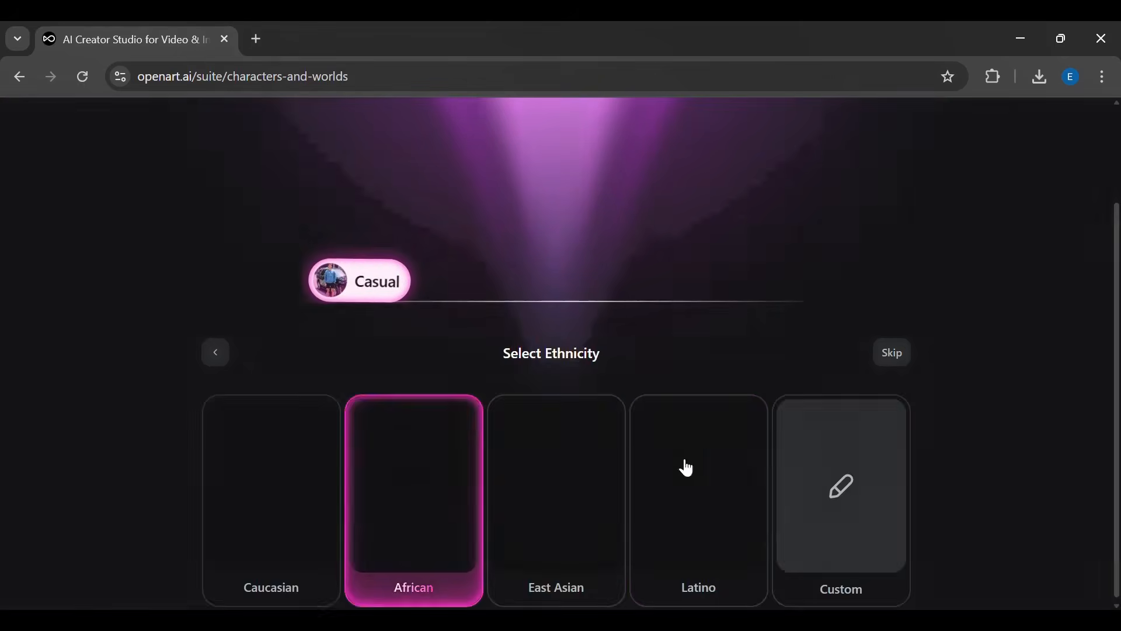
left_click(393, 488)
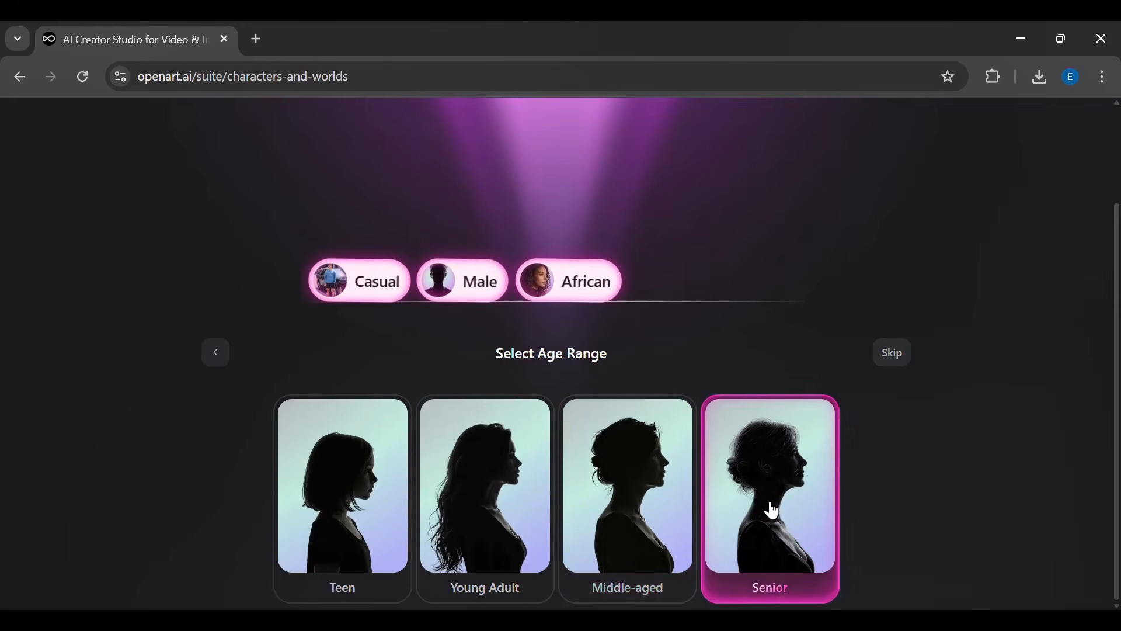
left_click(638, 503)
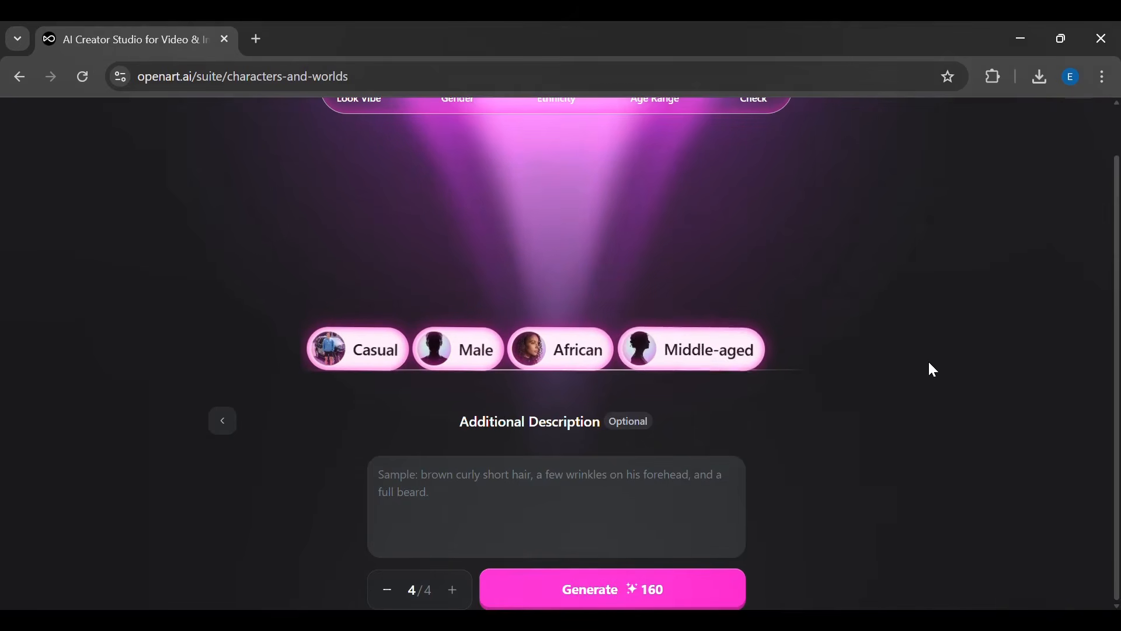
left_click(1077, 132)
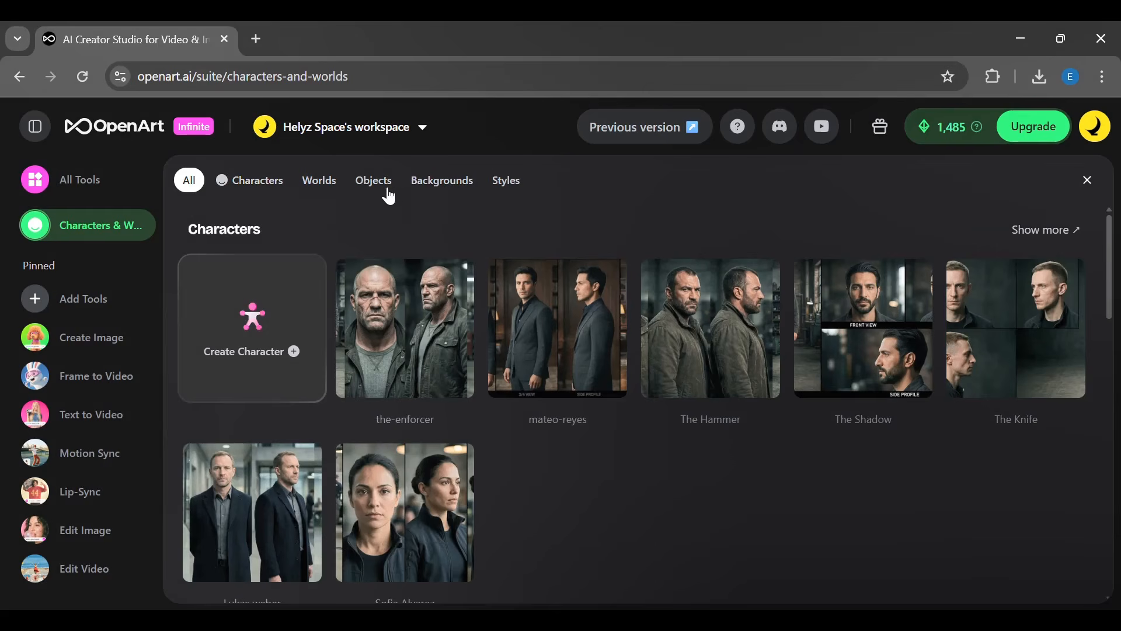
Show the saved backgrounds and view the form for creating a new background
left_click(442, 191)
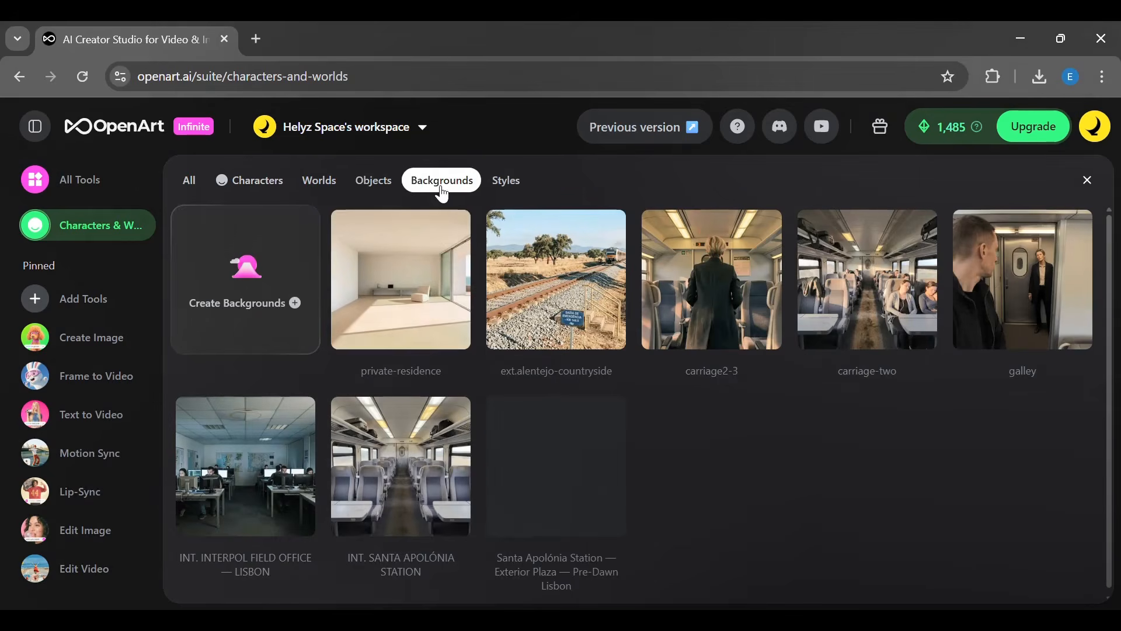
left_click(249, 287)
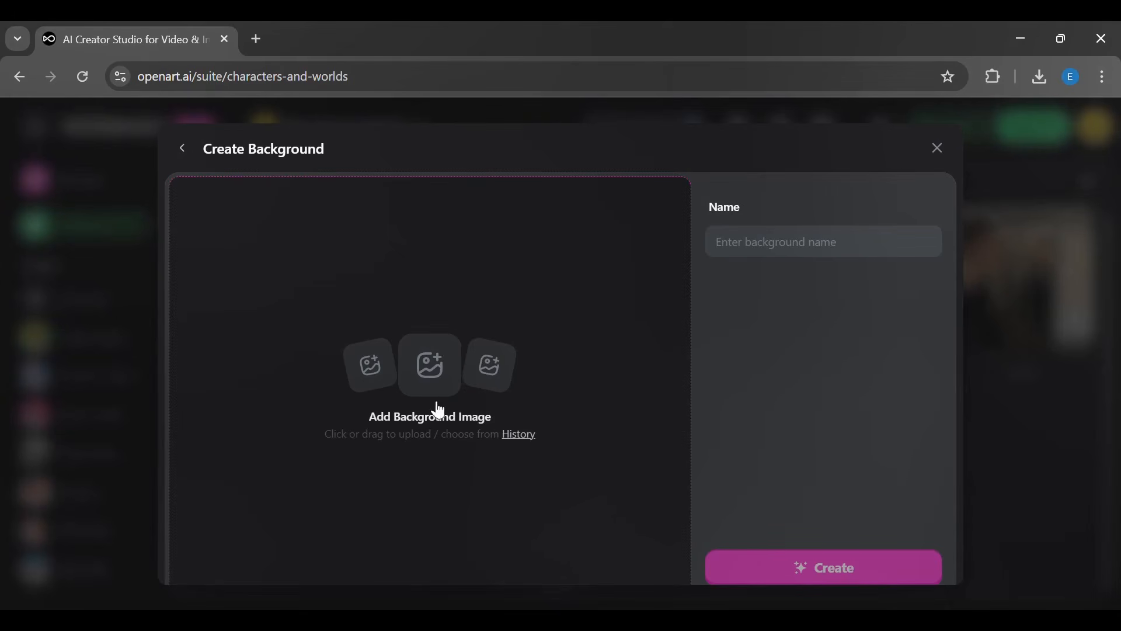
left_click(938, 148)
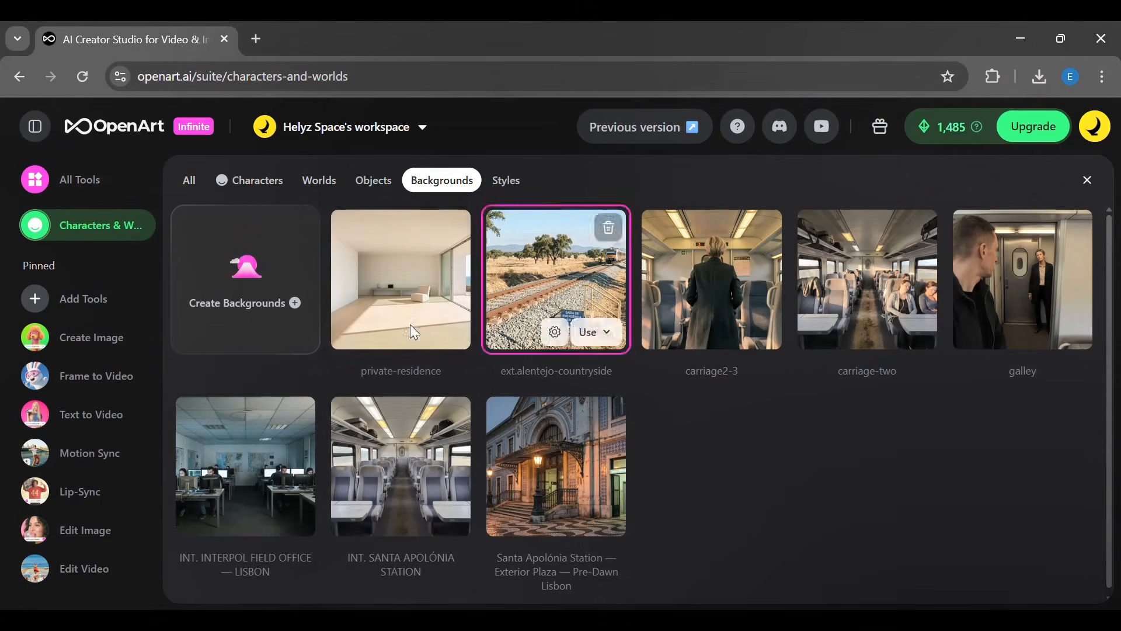
Inspect the details of the private-residence, INT. SANTA APOLÓNIA STATION and Santa Apolónia Station — Exterior Plaza backgrounds
left_click(399, 332)
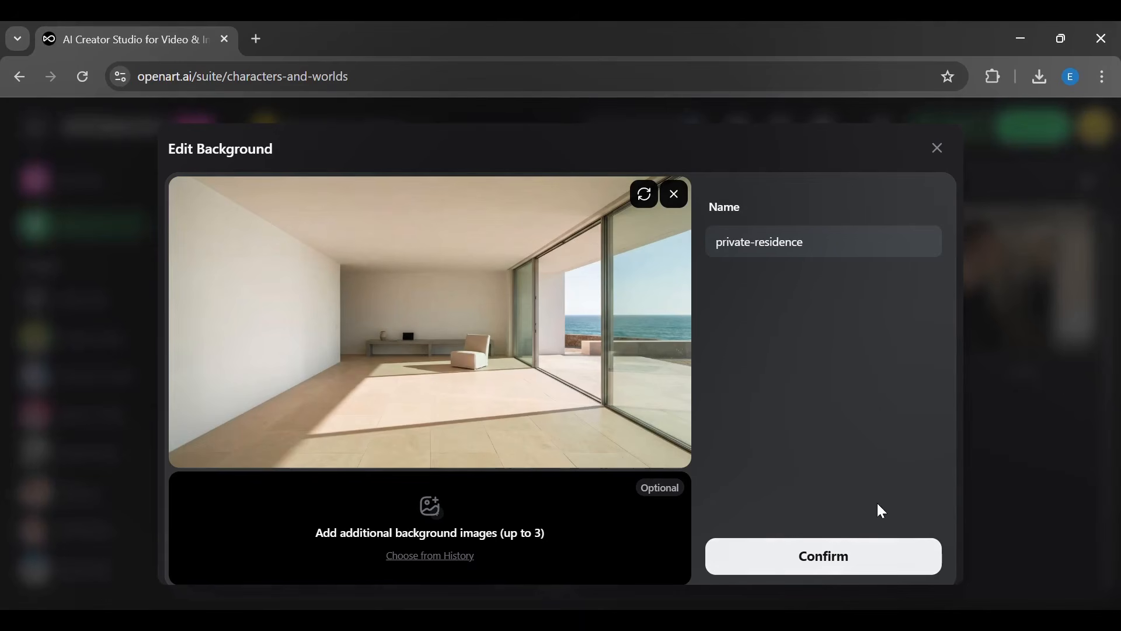
left_click(938, 149)
mouse_move(555, 284)
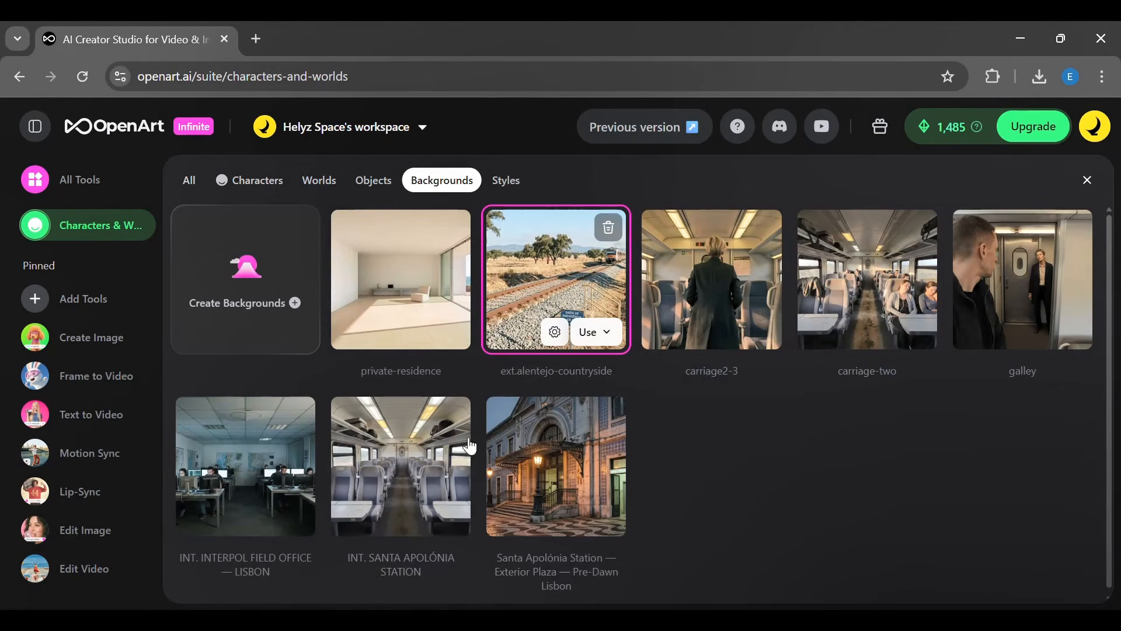
mouse_move(440, 524)
left_click(399, 519)
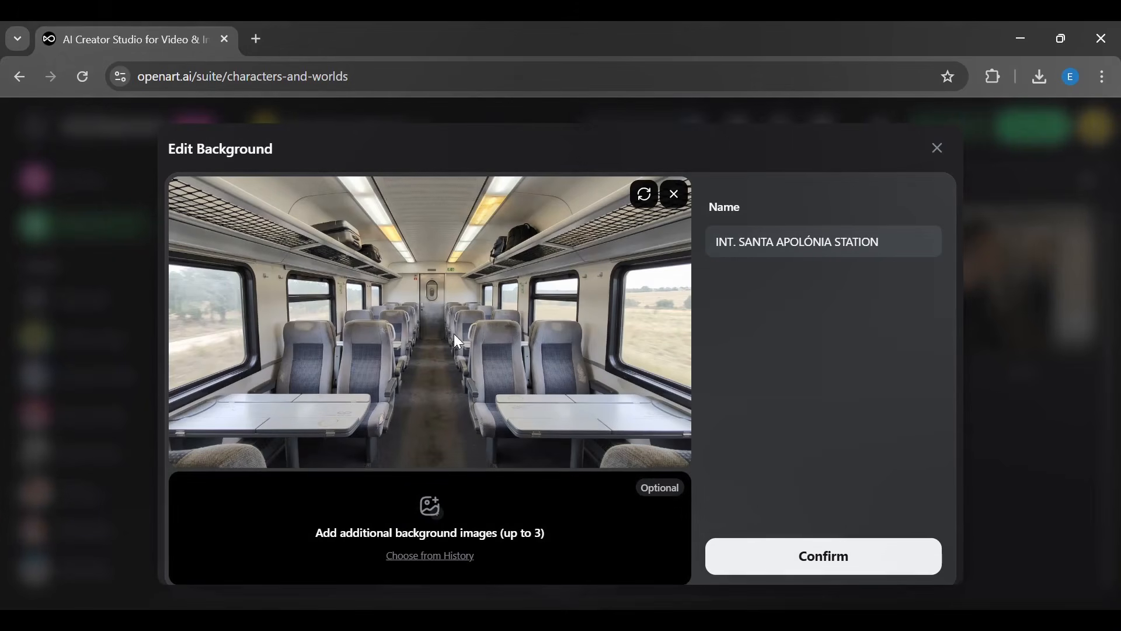
left_click(933, 149)
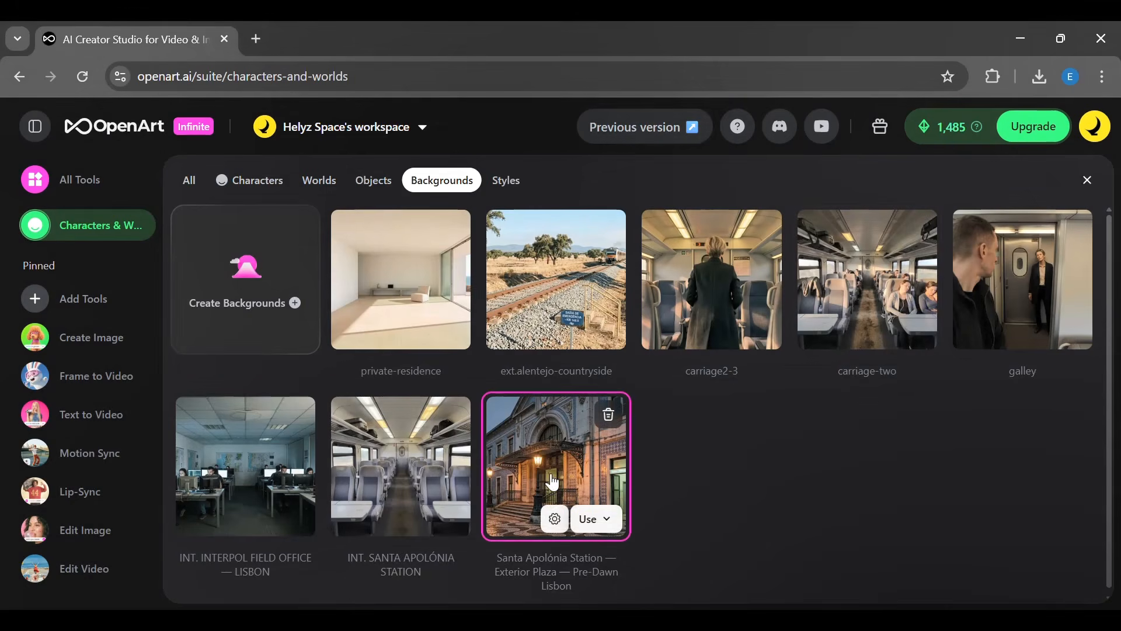
left_click(555, 520)
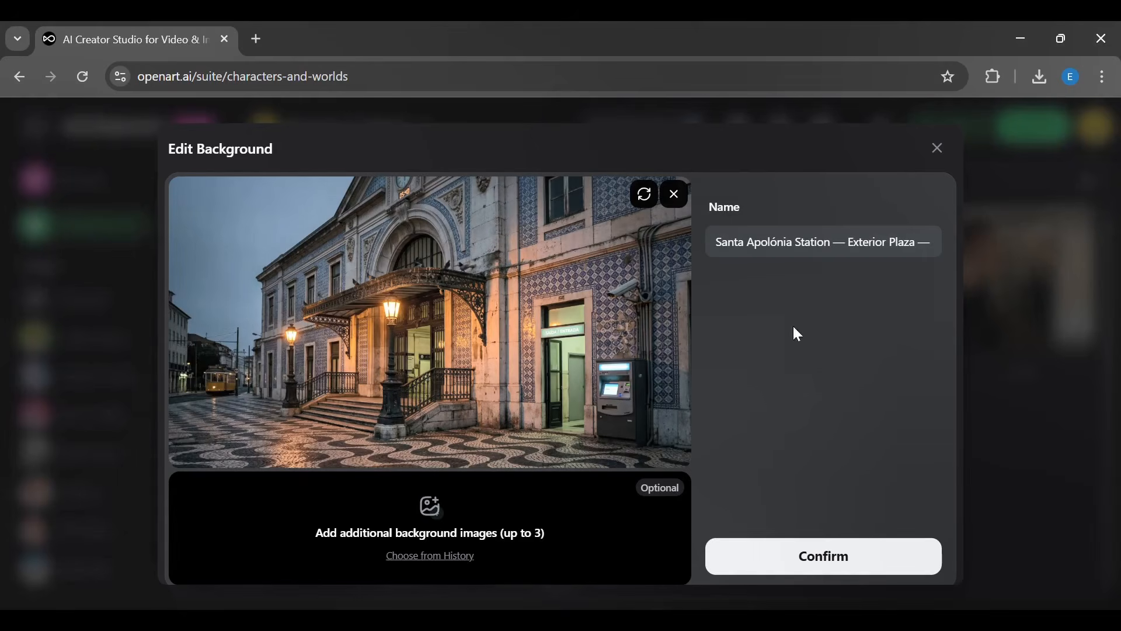
left_click(938, 151)
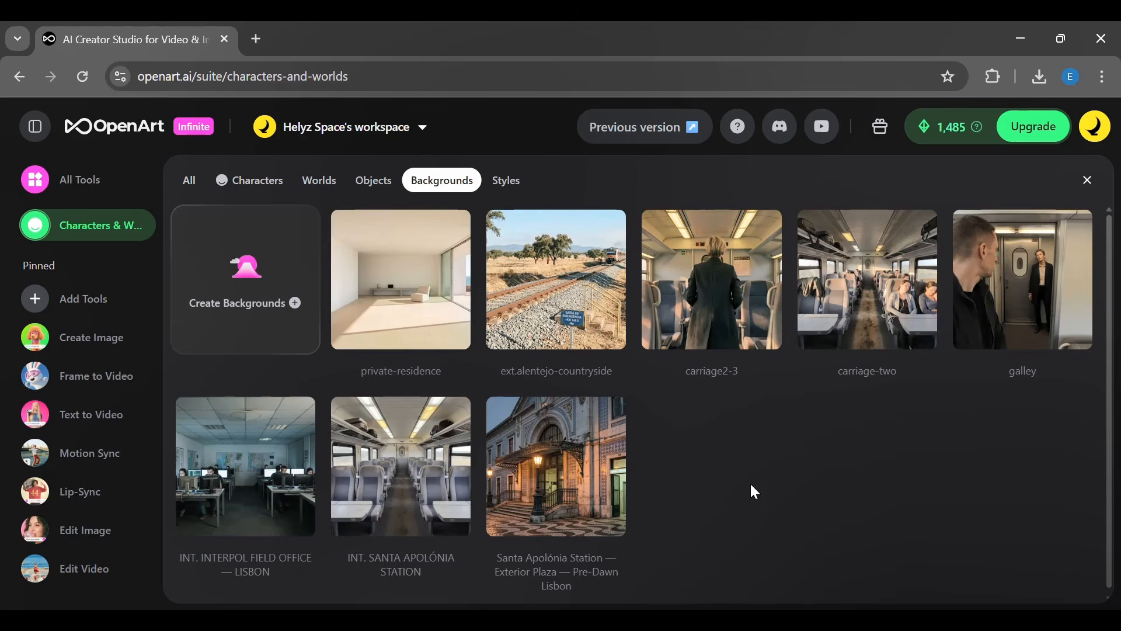
Show the objects category and view the form for creating a new object
left_click(374, 192)
left_click(246, 301)
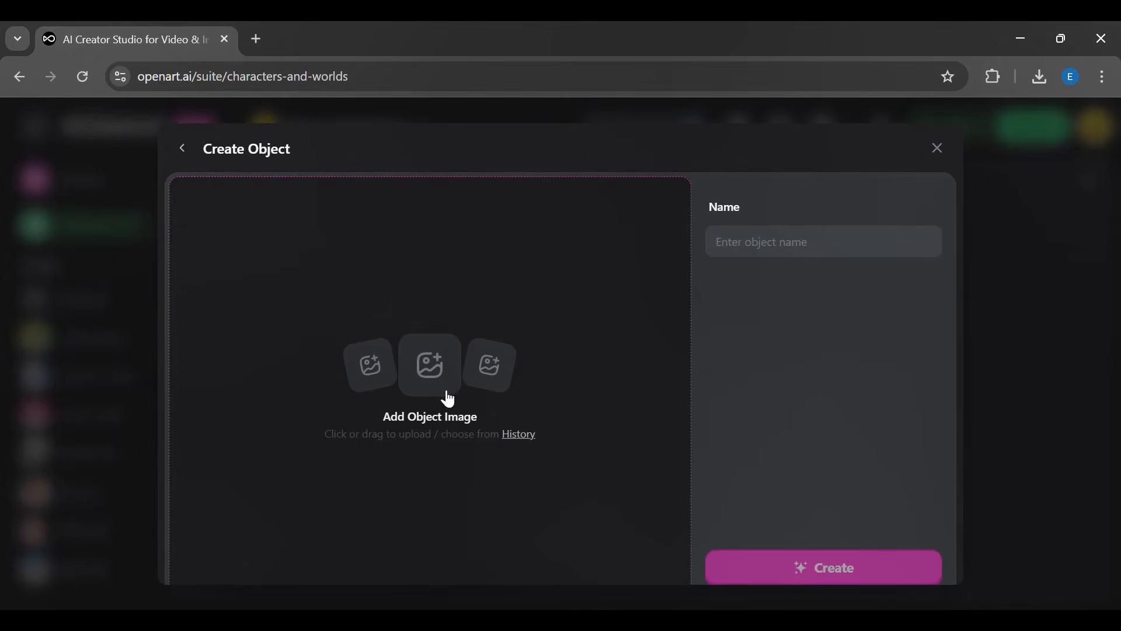
left_click(936, 149)
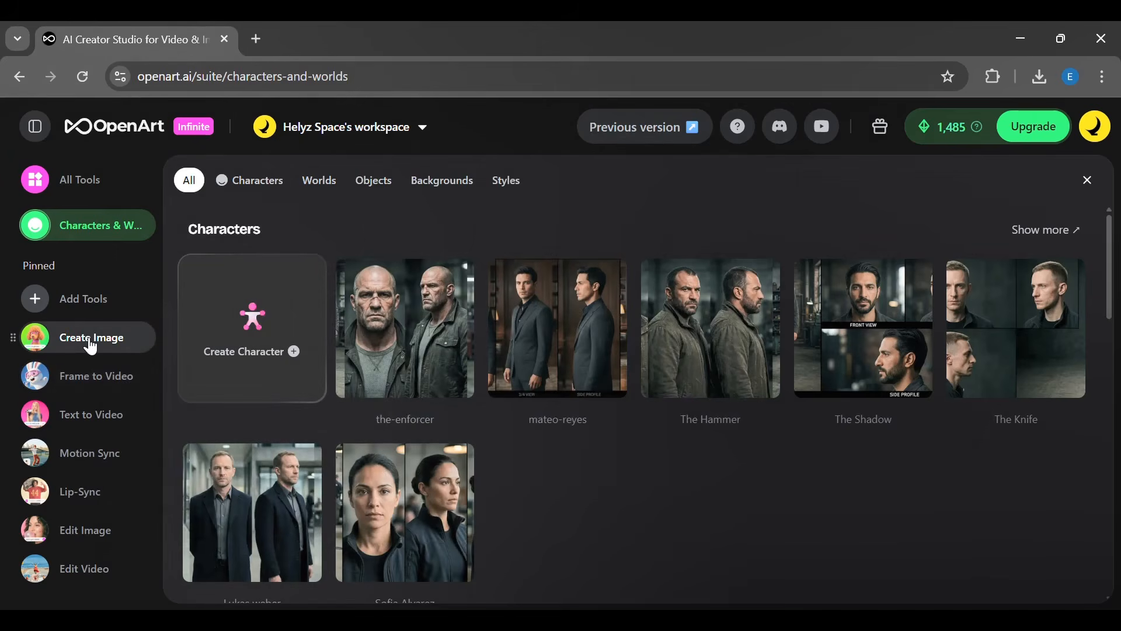
Start a new image with Nano Banana 2 and add the dark-suited man character and the private-residence background as visual references
left_click(90, 344)
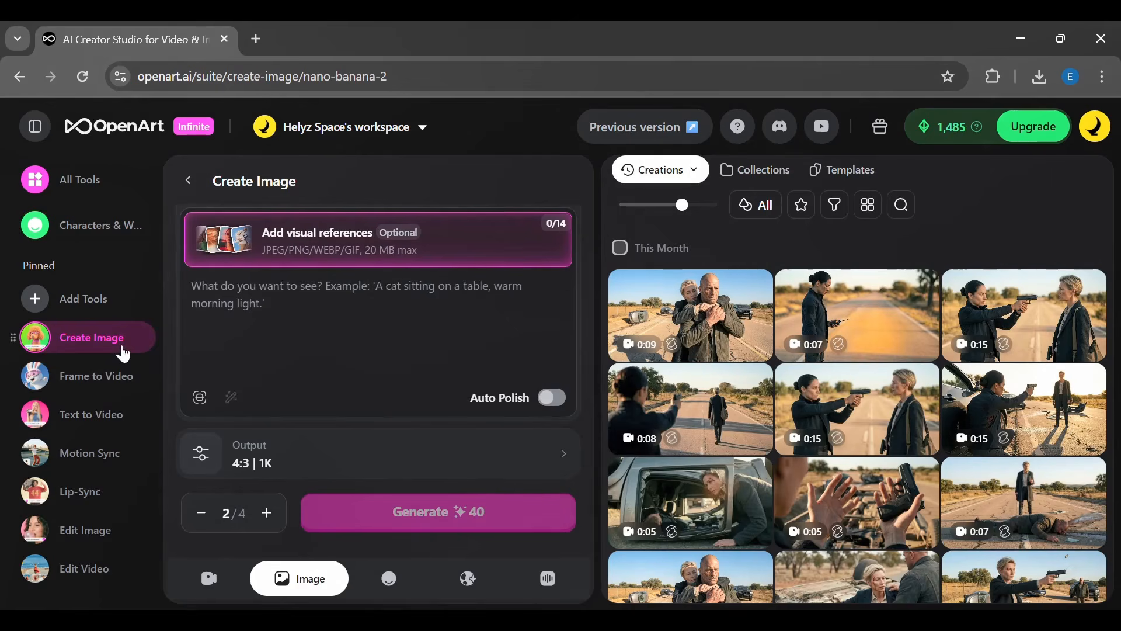
scroll(589, 359, "up", 3)
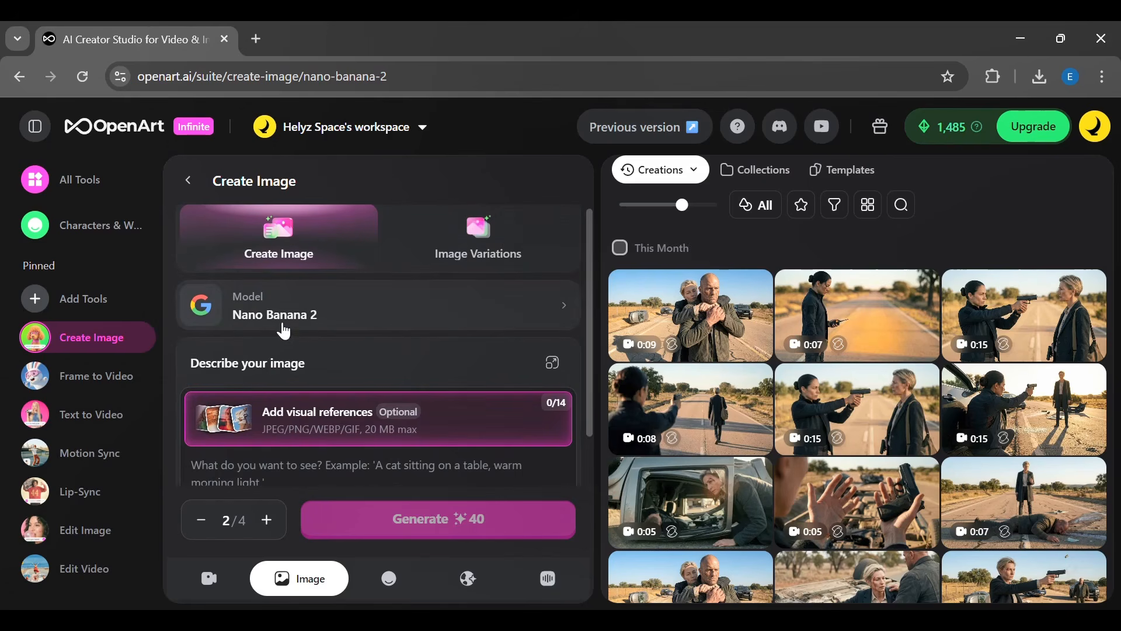
mouse_move(287, 416)
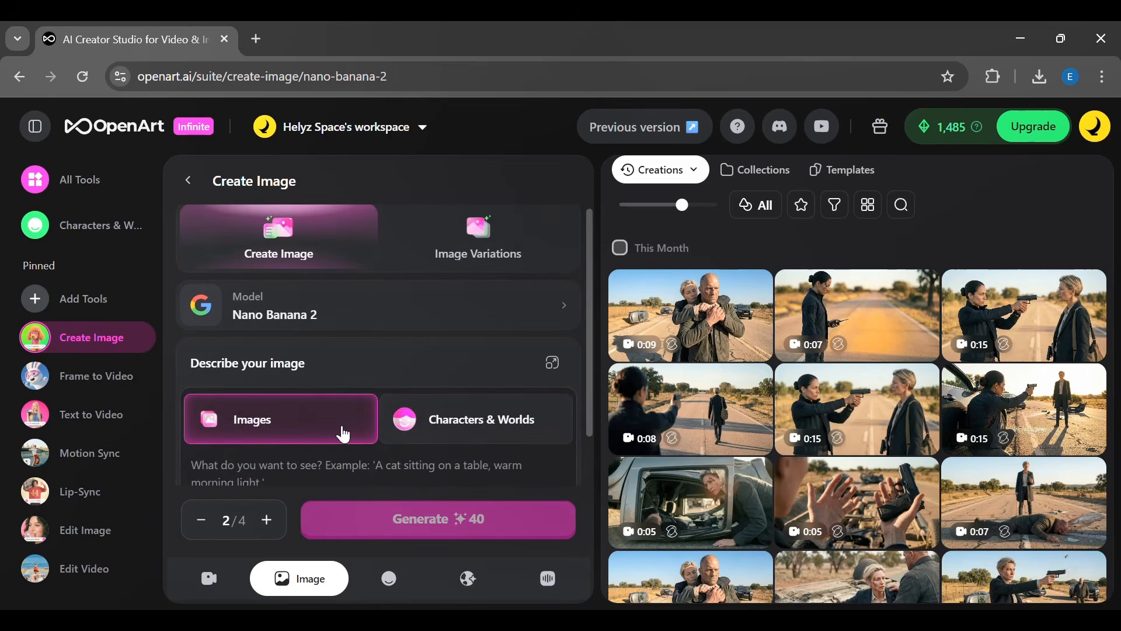
left_click(342, 434)
left_click(511, 429)
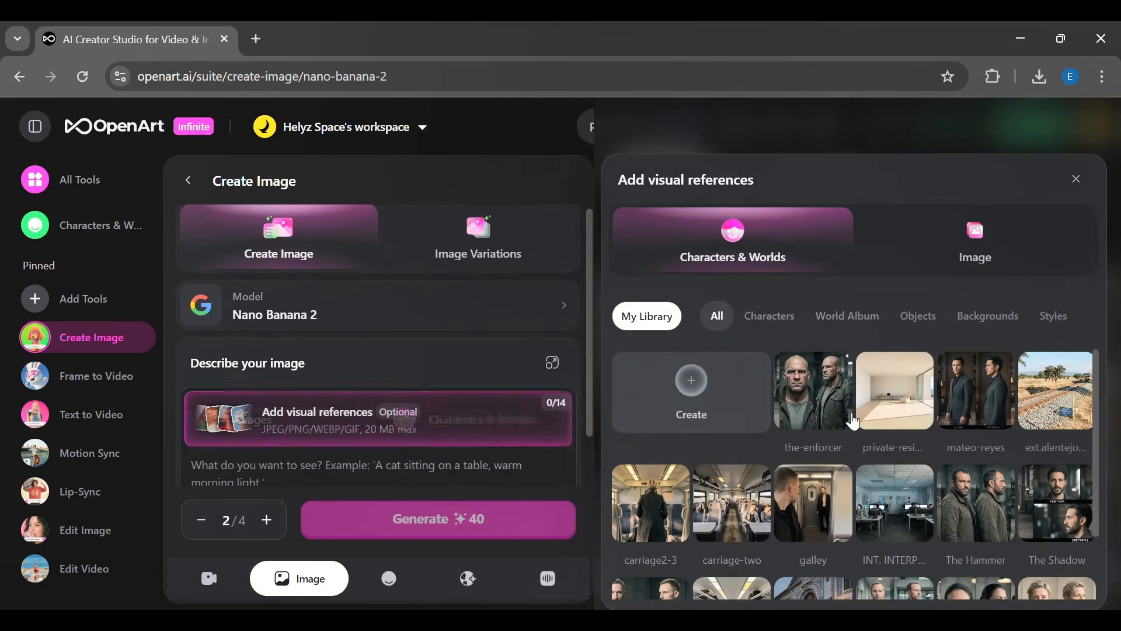
scroll(1096, 435, "down", 1)
scroll(1096, 435, "up", 1)
left_click(961, 392)
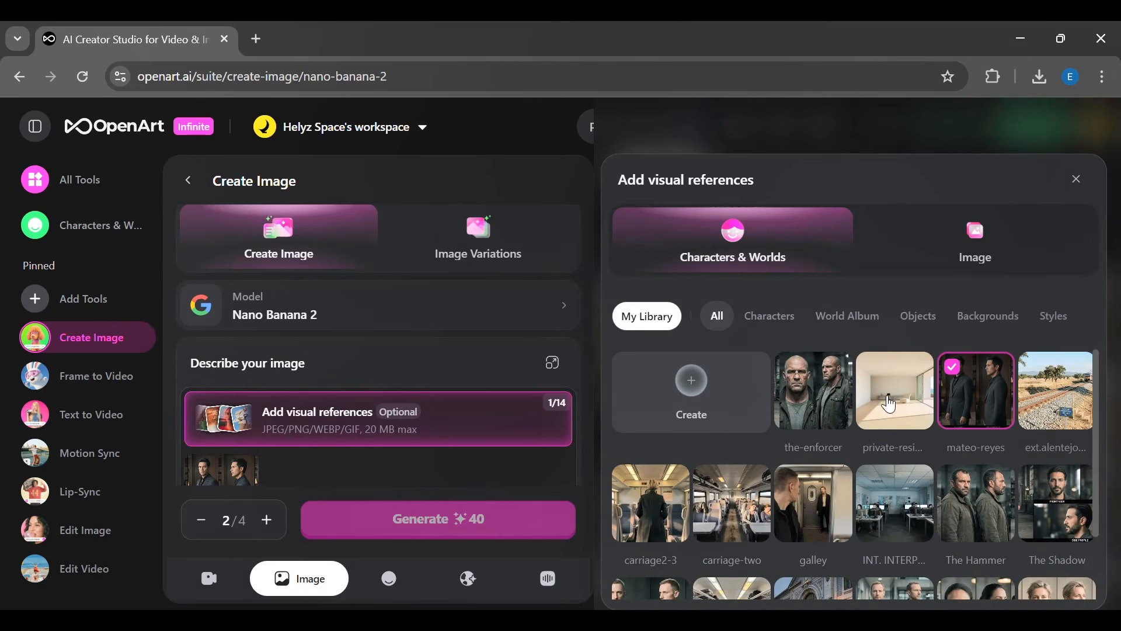
left_click(893, 404)
left_click(589, 455)
scroll(590, 454, "down", 1)
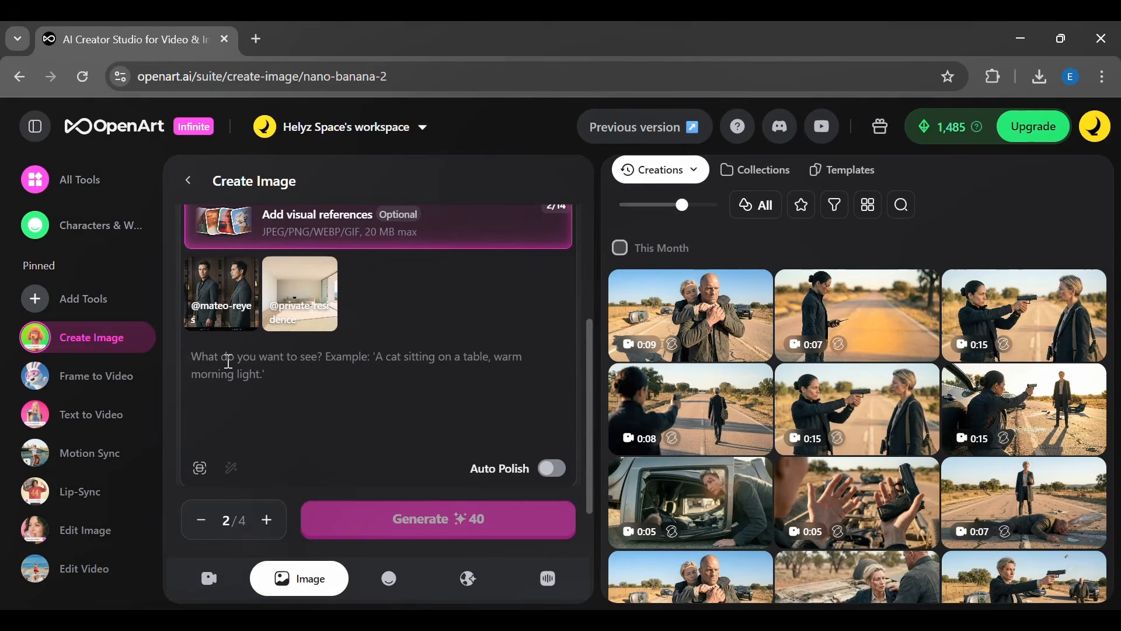
type("@")
left_click(328, 391)
type("is standiing inside @")
key("Return")
left_click(199, 359)
type("camera mid shot of")
left_click(552, 468)
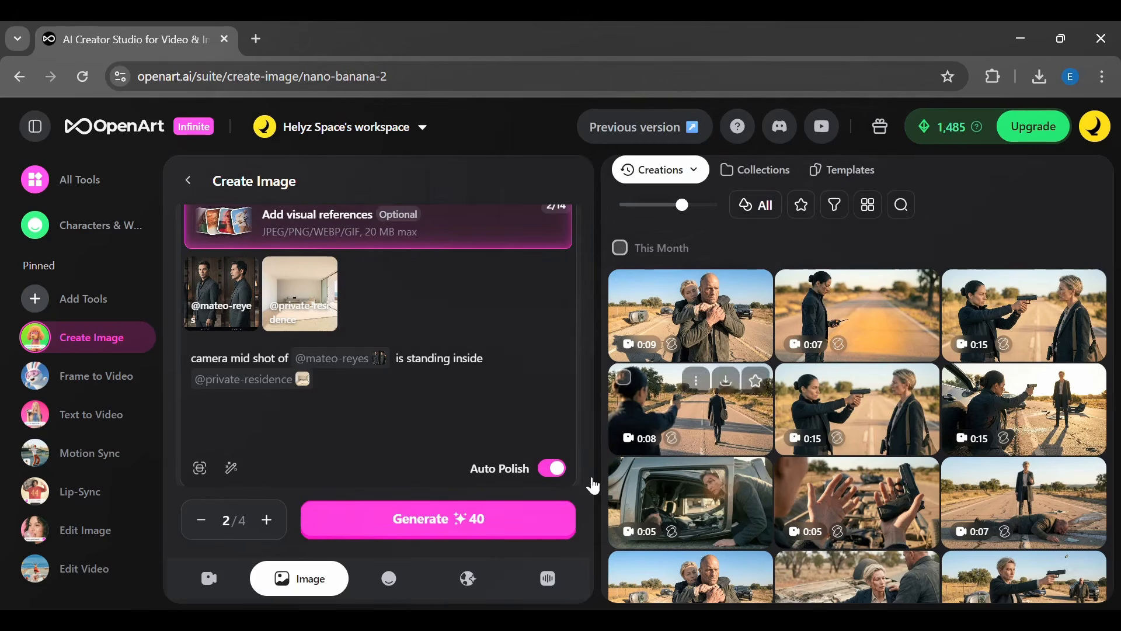
left_click(497, 526)
Load the generated mid shot of the man into Camera Angle Control and try its Rotate Right-Left setting
left_click(700, 331)
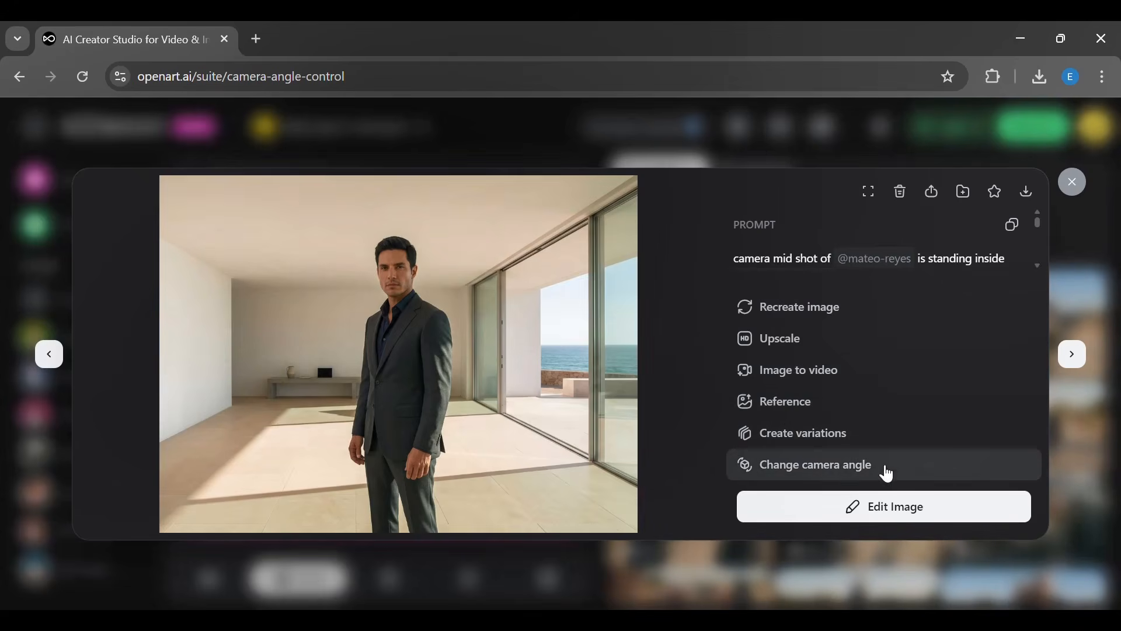
left_click(791, 468)
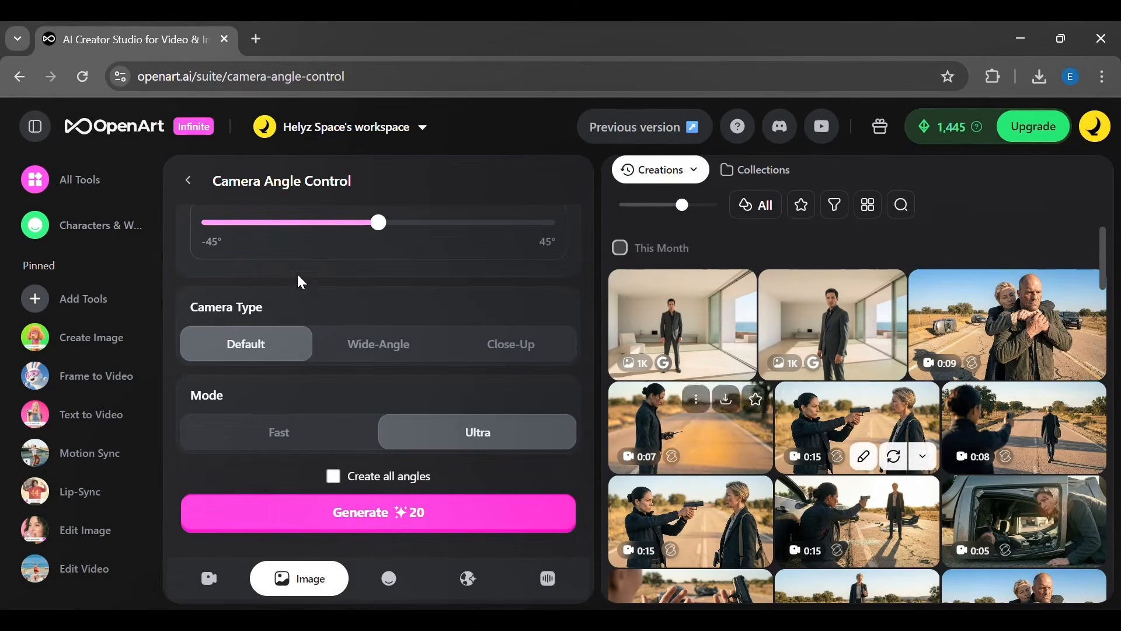
left_click_drag(593, 341, 781, 403)
scroll(759, 437, "up", 5)
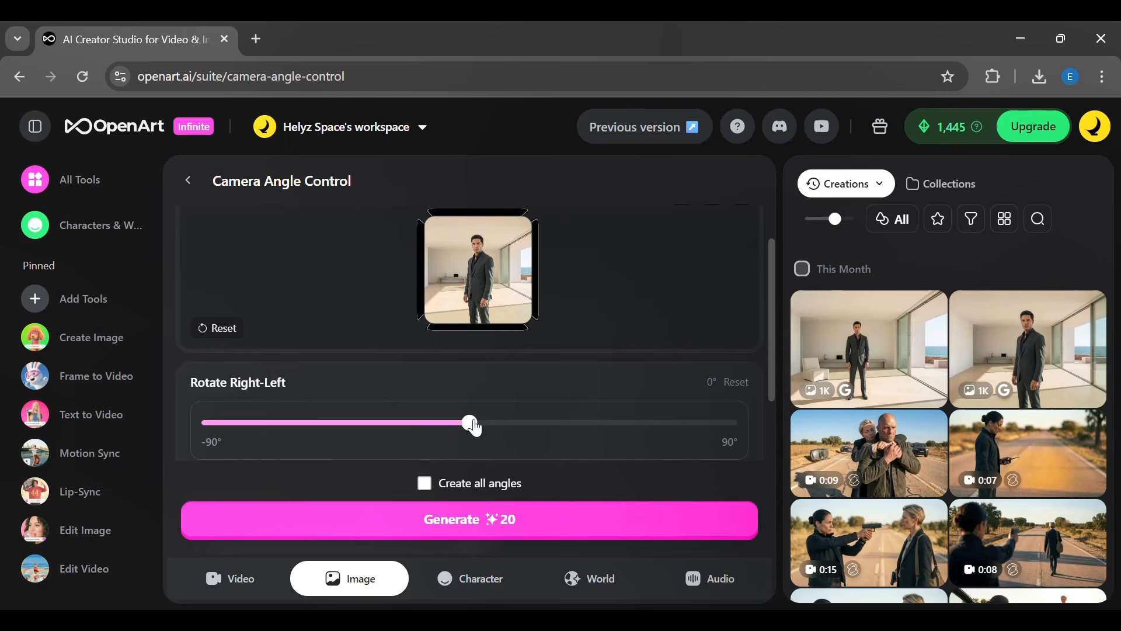
left_click_drag(418, 433, 469, 430)
Set the camera type to Wide-Angle and enable the creation of all angles
left_click_drag(770, 365, 774, 505)
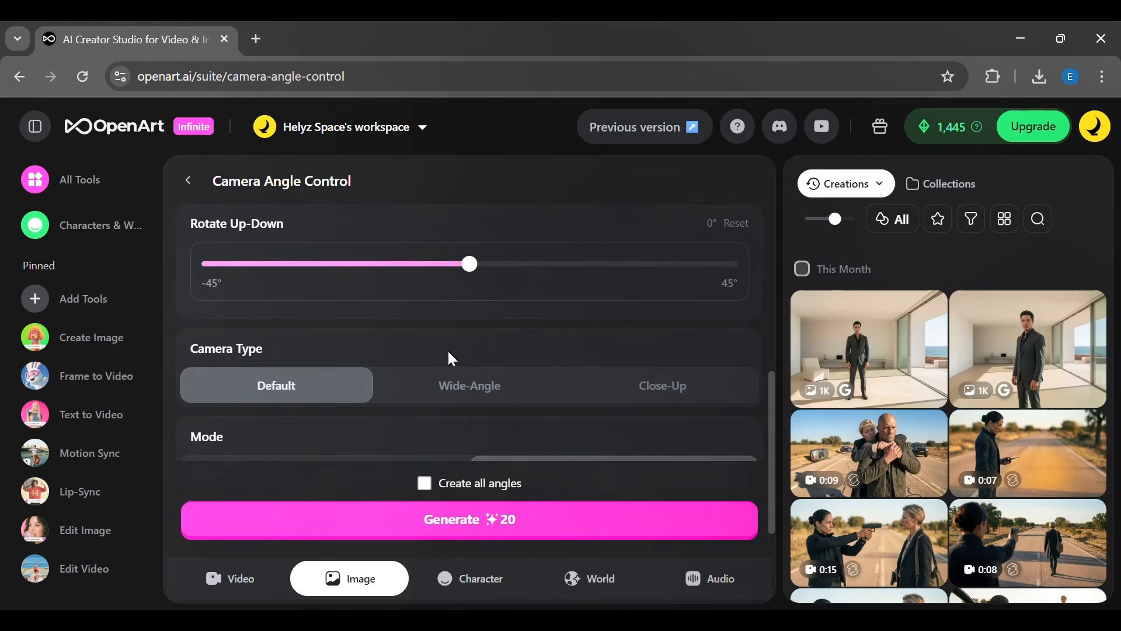
left_click(440, 393)
left_click(649, 397)
left_click(474, 388)
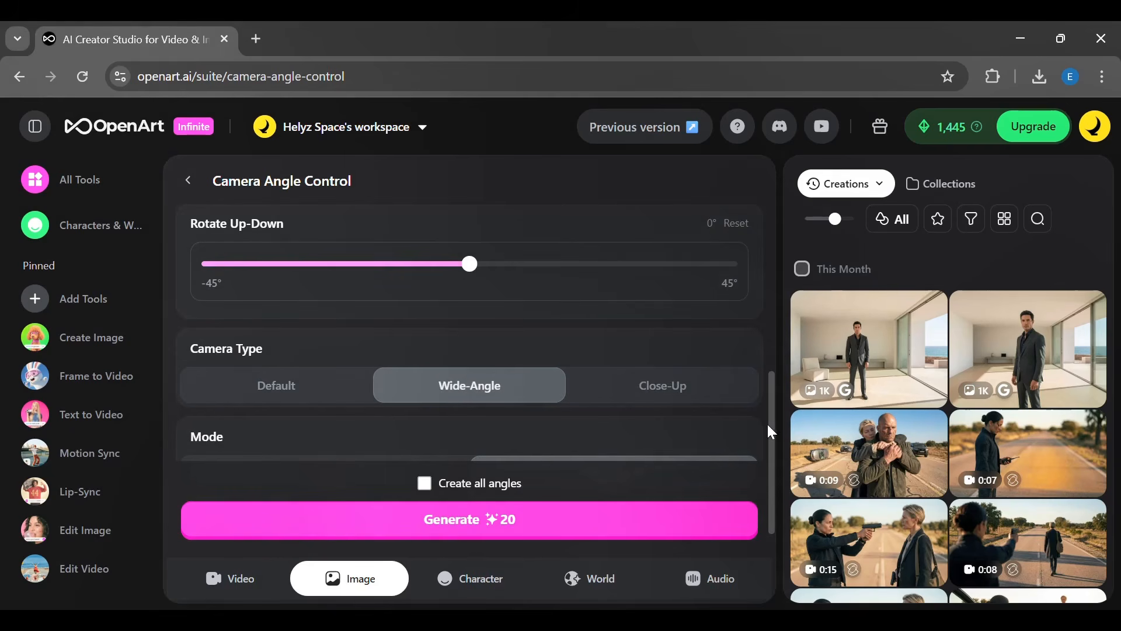
left_click_drag(768, 424, 771, 500)
left_click(430, 474)
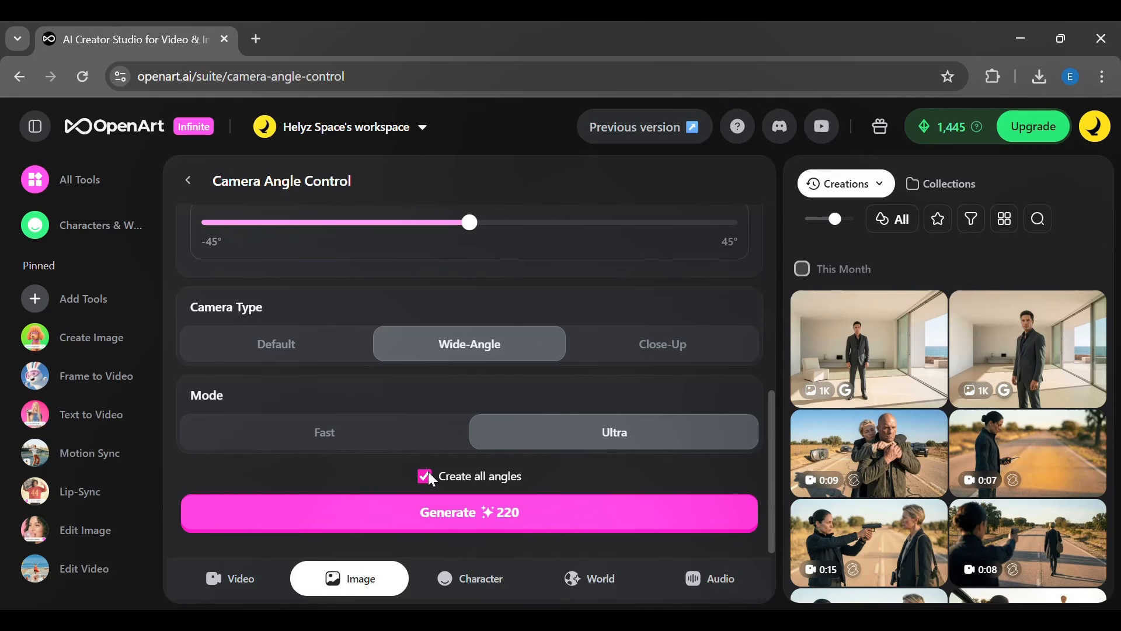
left_click_drag(772, 425, 794, 244)
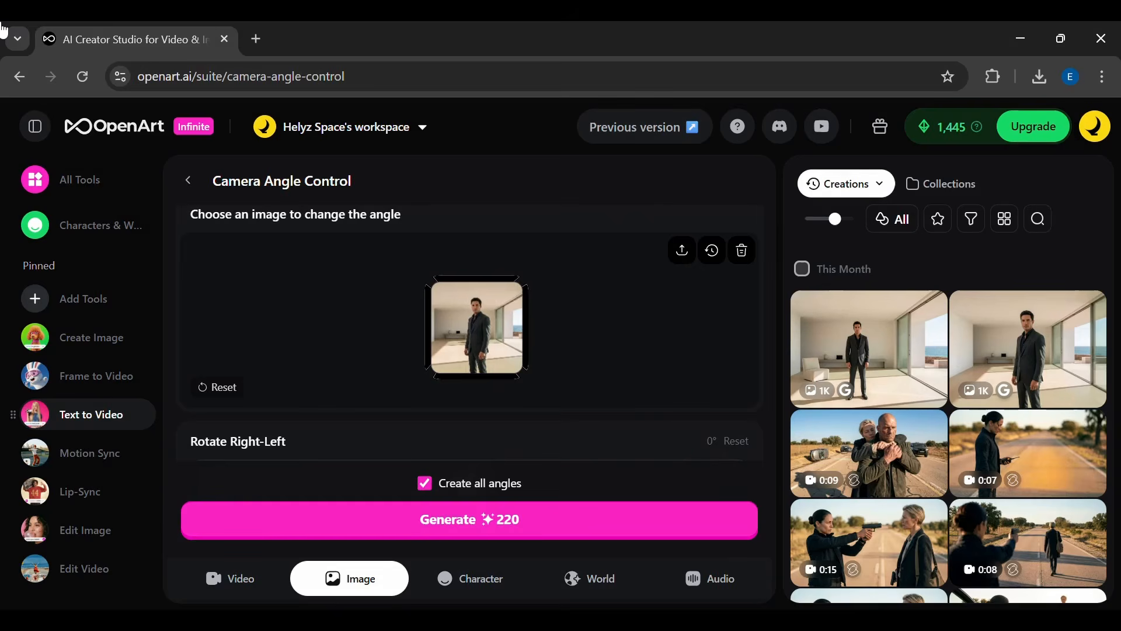
Switch to Text to Video briefly and on to Frame to Video, and view its start and end frame settings
left_click(120, 421)
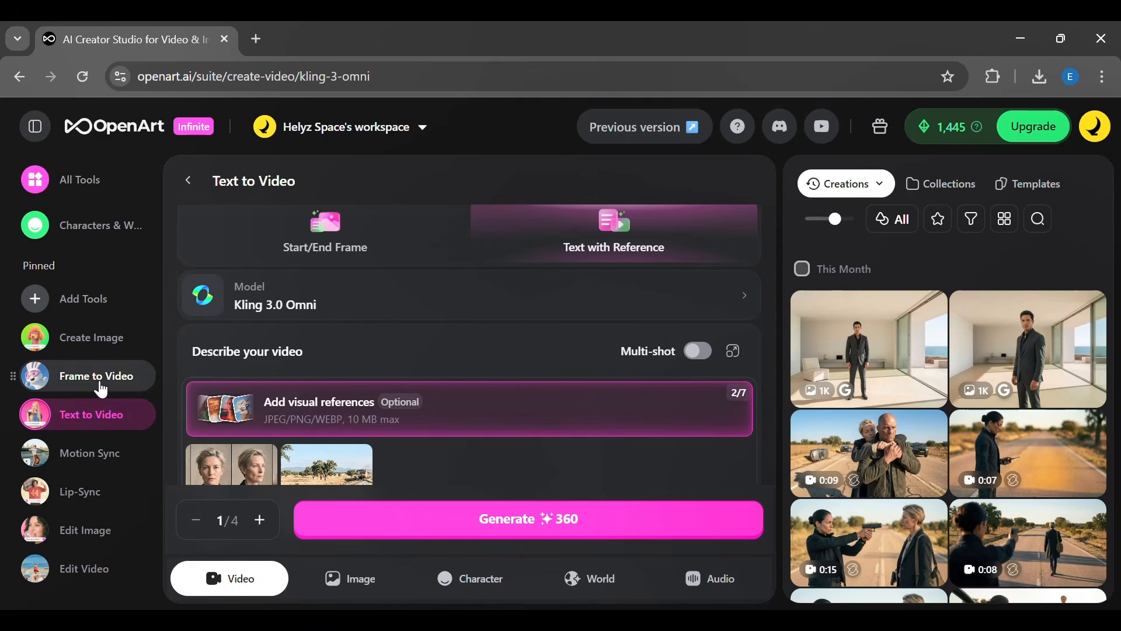
left_click(102, 389)
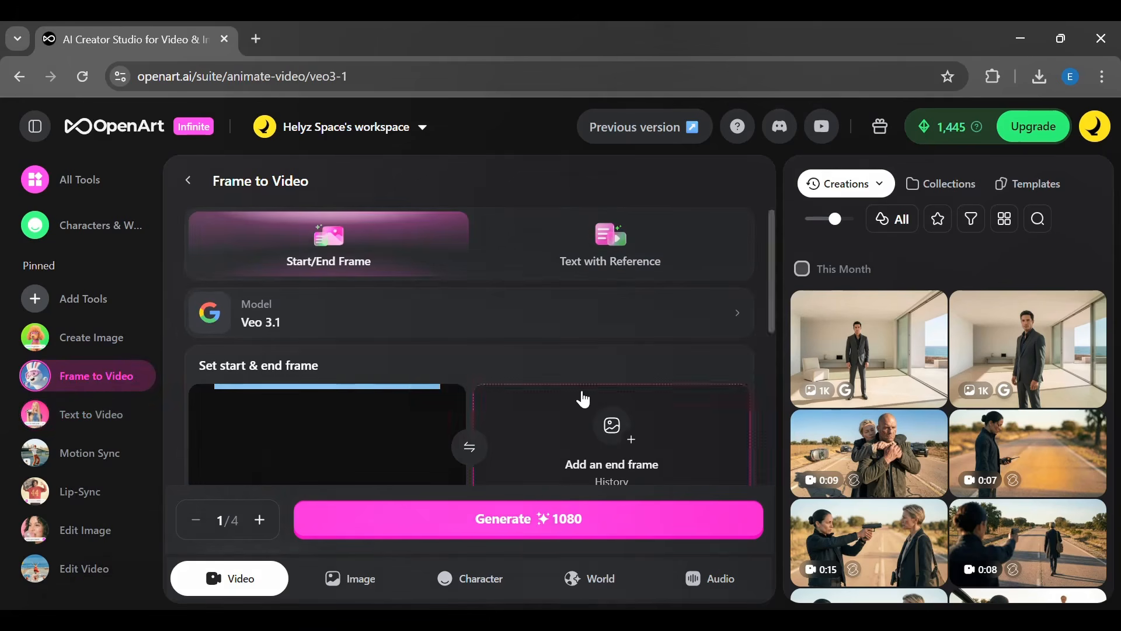
mouse_move(773, 279)
left_mouse_down()
mouse_move(773, 376)
mouse_move(773, 285)
left_mouse_up()
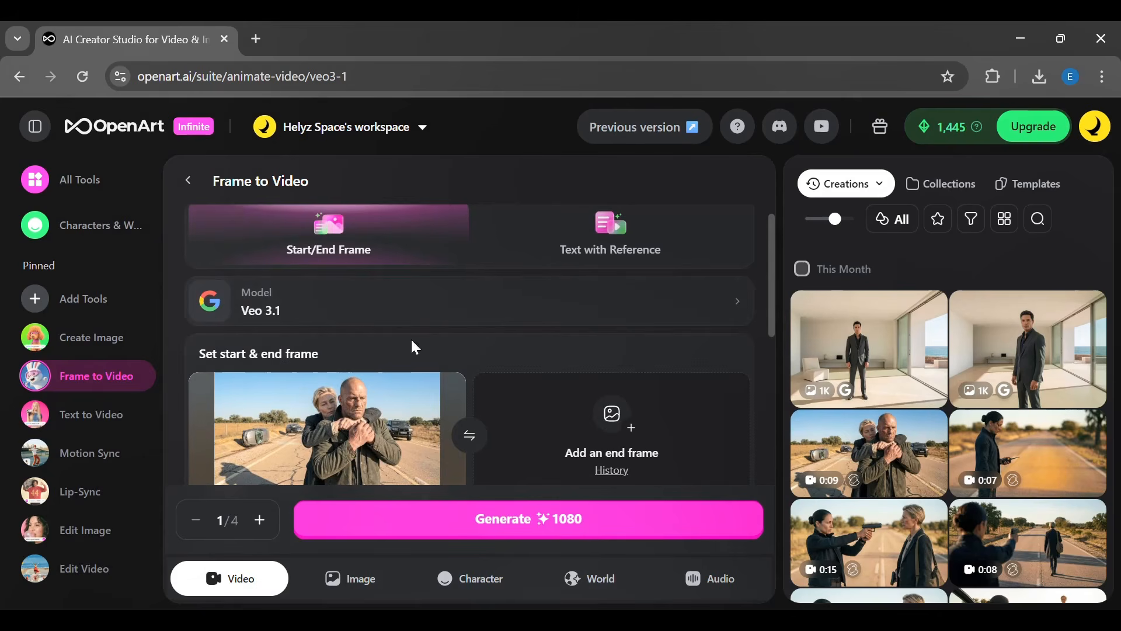
mouse_move(769, 315)
left_mouse_down()
mouse_move(770, 384)
mouse_move(775, 296)
left_mouse_up()
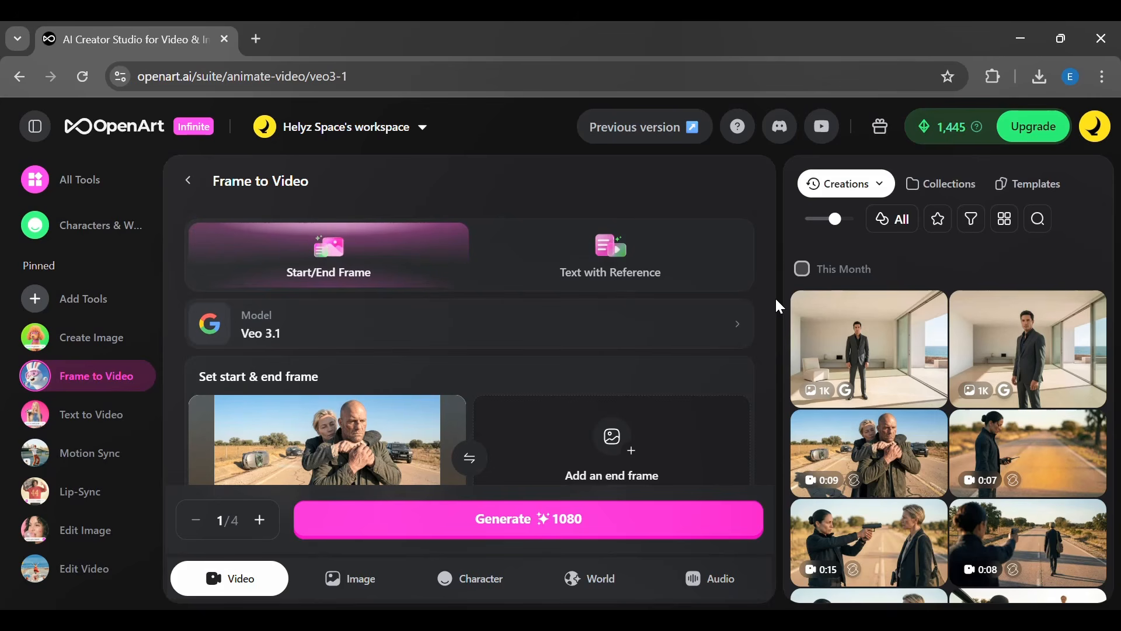
left_click_drag(769, 300, 773, 333)
Filter the video models by Kling and choose Kling 3.0 for Frame to Video
left_click(418, 237)
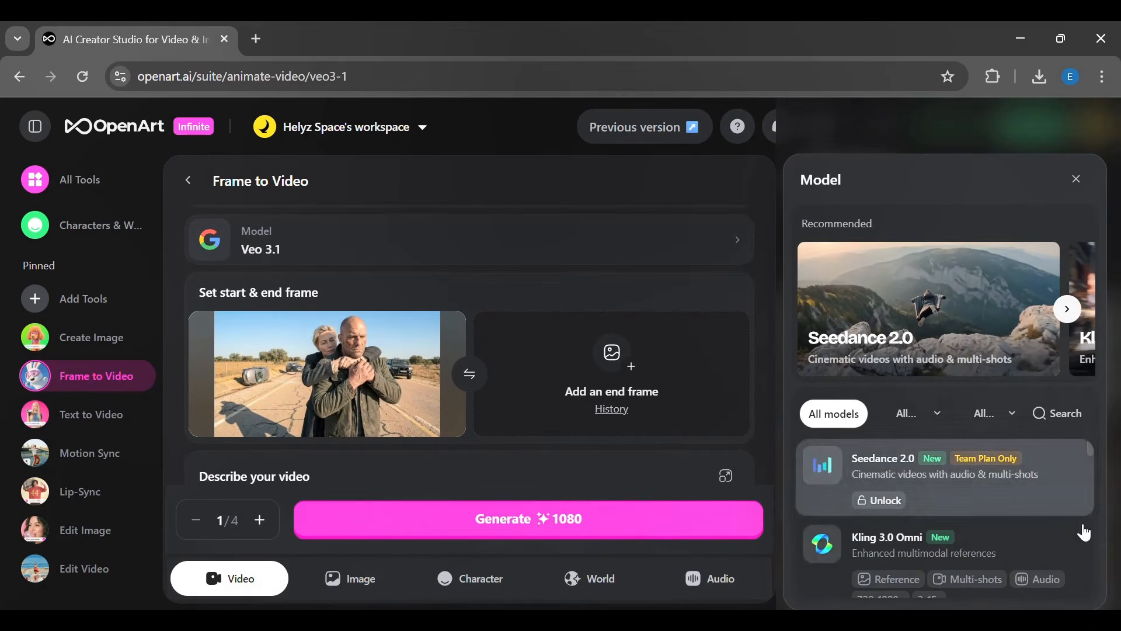
left_click(917, 413)
left_click(920, 143)
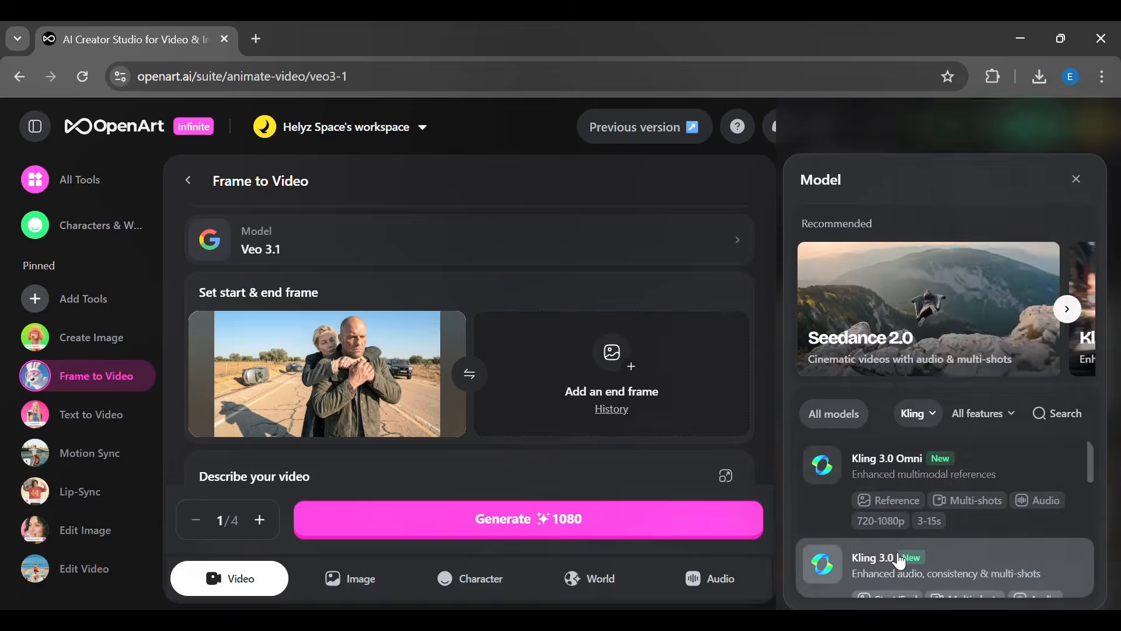
left_click(934, 563)
Review the video description, its multi-shot setting and the library of visual references selected for it
left_click_drag(761, 303, 770, 392)
scroll(770, 393, "down", 2)
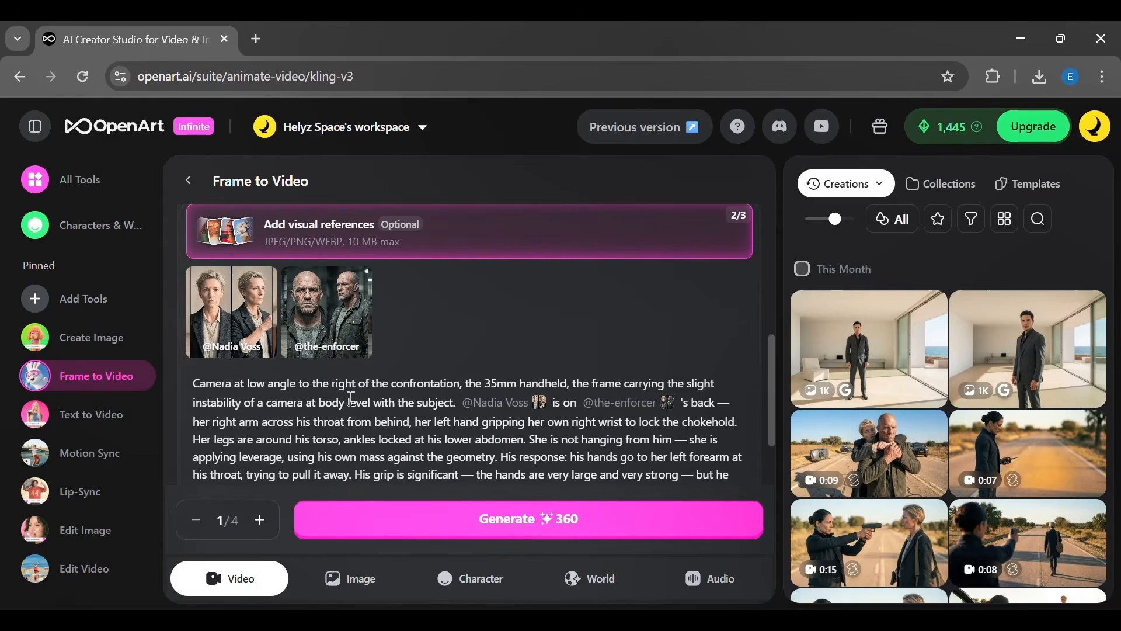
scroll(351, 398, "down", 1)
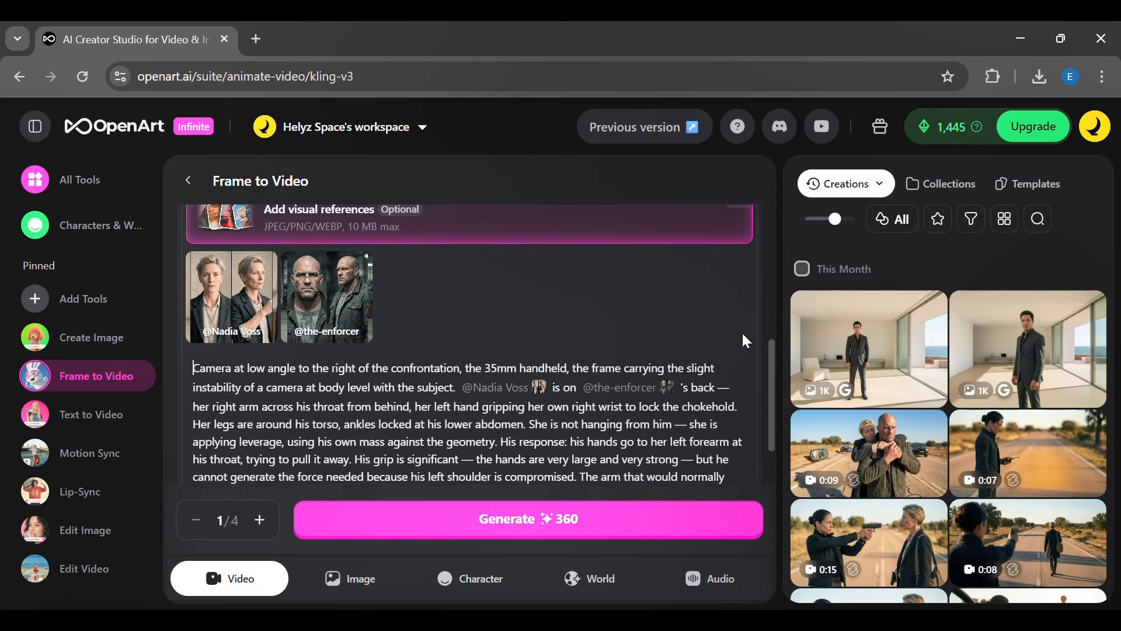
left_click_drag(763, 365, 757, 406)
left_click(257, 320)
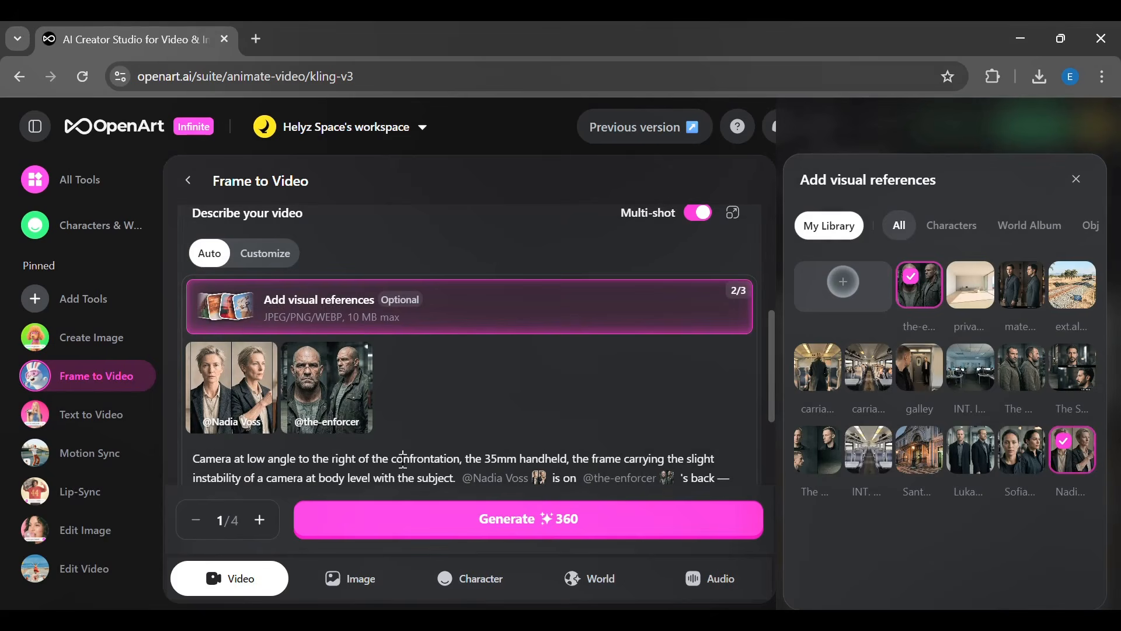
scroll(509, 446, "down", 1)
left_click_drag(771, 413, 765, 438)
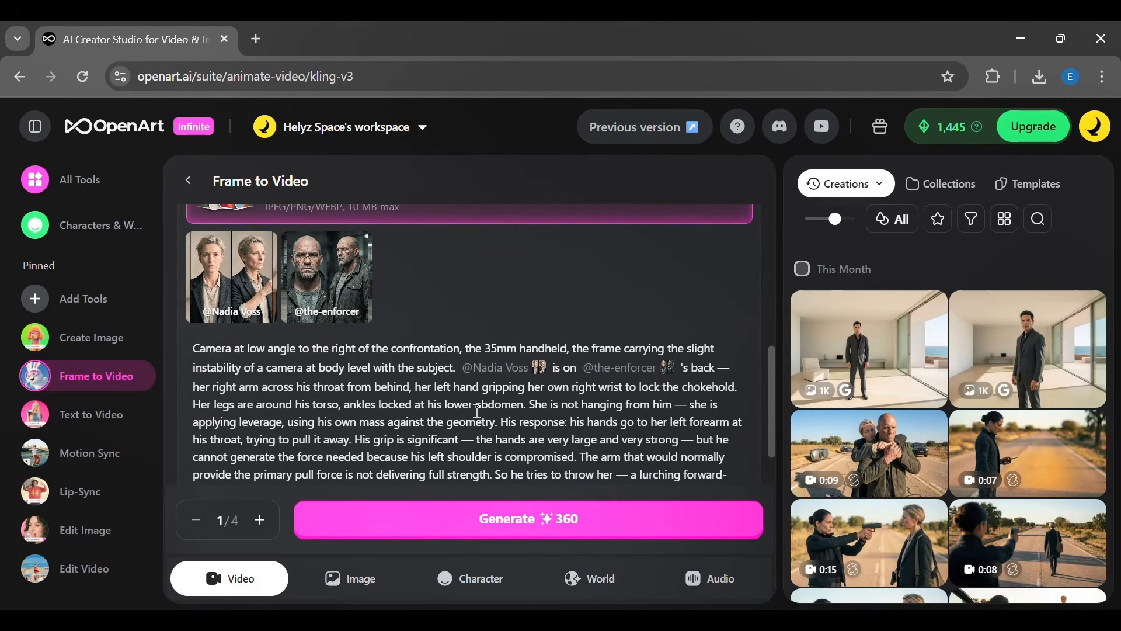
Show the character mention suggestions after "Camera at" in the video prompt without inserting any
left_click(247, 349)
type("@")
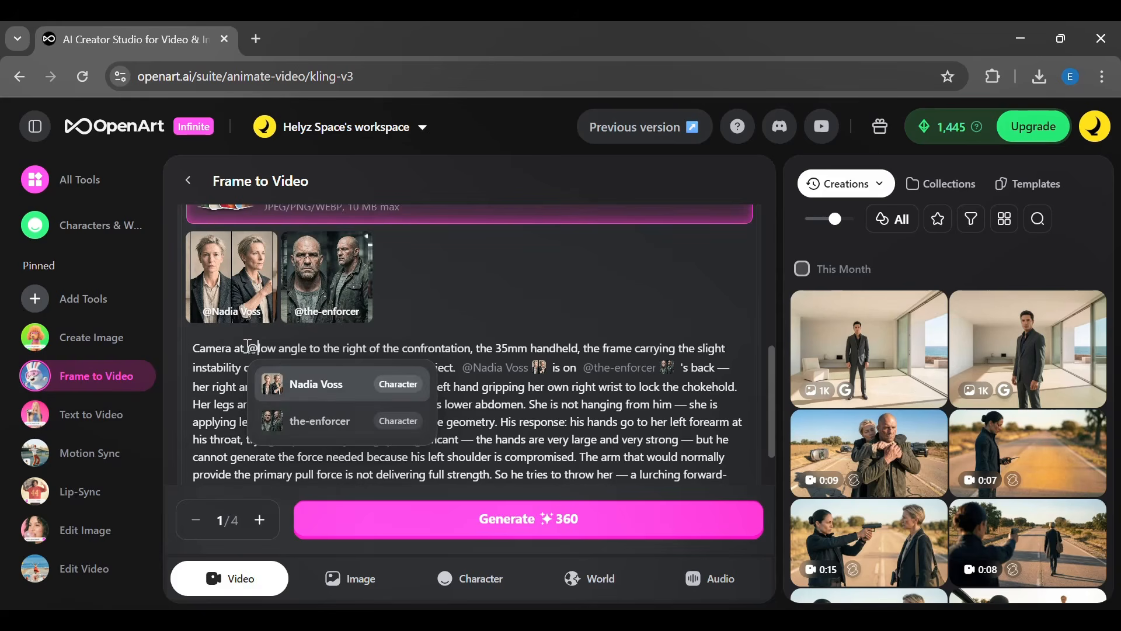
key("BackSpace")
left_click(395, 387)
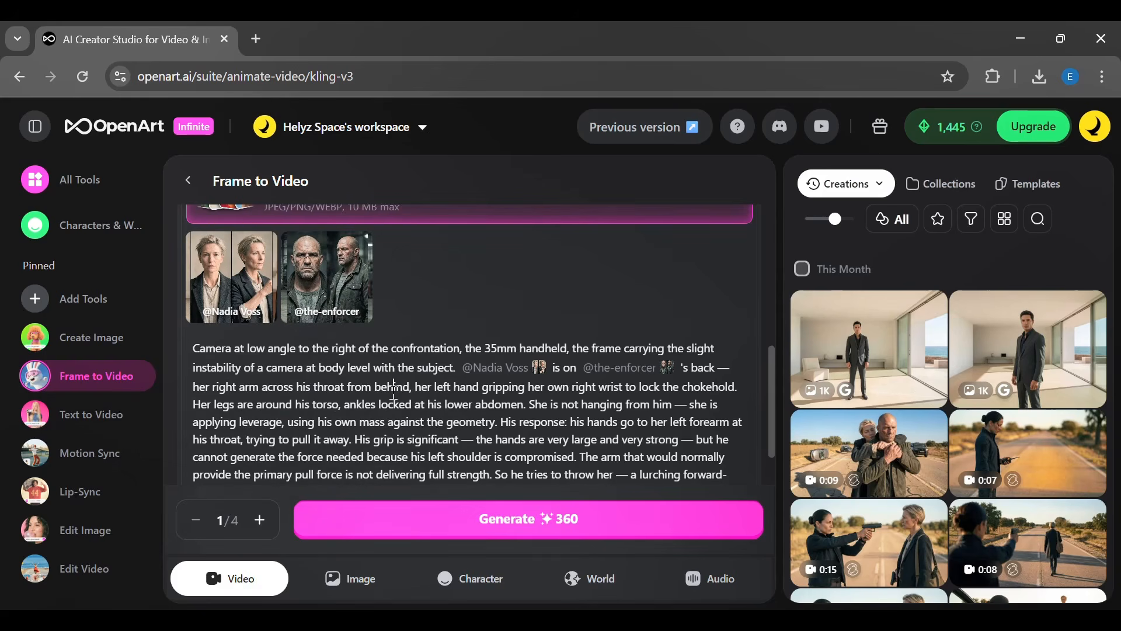
Compare the prompt with its result by playing the generated chokehold video, and close the preview
scroll(770, 351, "up", 3)
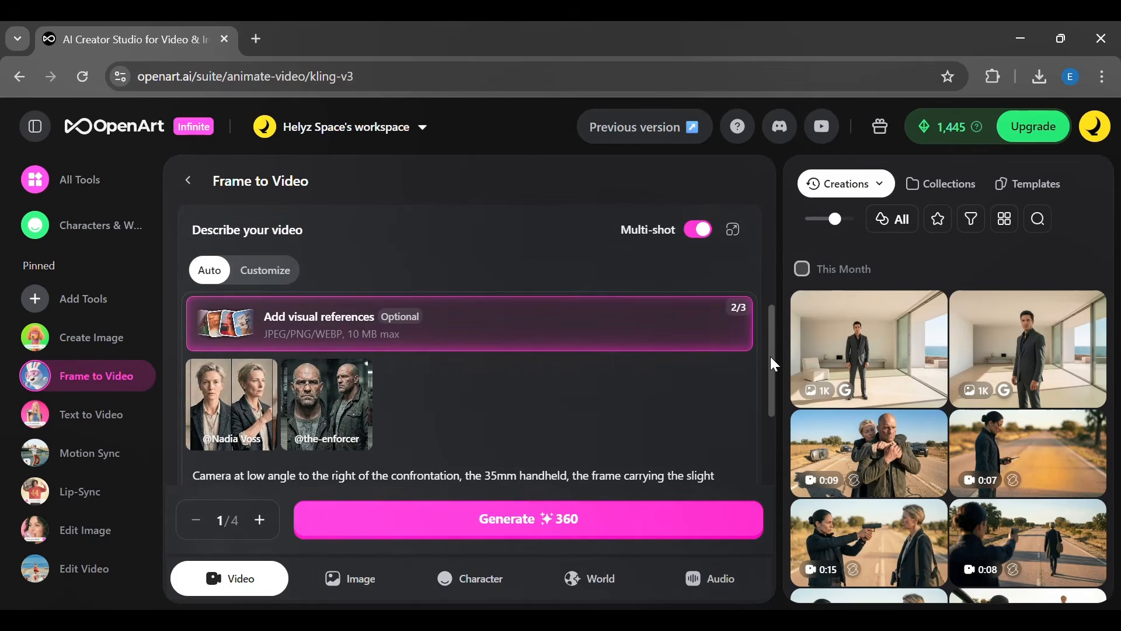
scroll(768, 409, "down", 5)
scroll(766, 408, "up", 6)
scroll(769, 397, "down", 2)
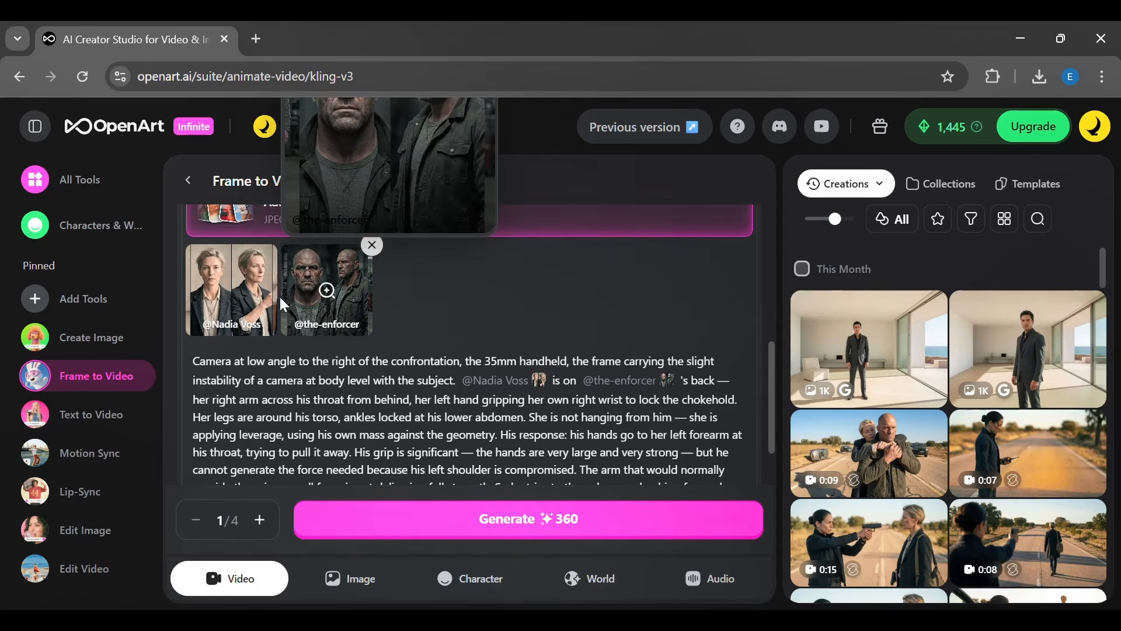
left_click(821, 451)
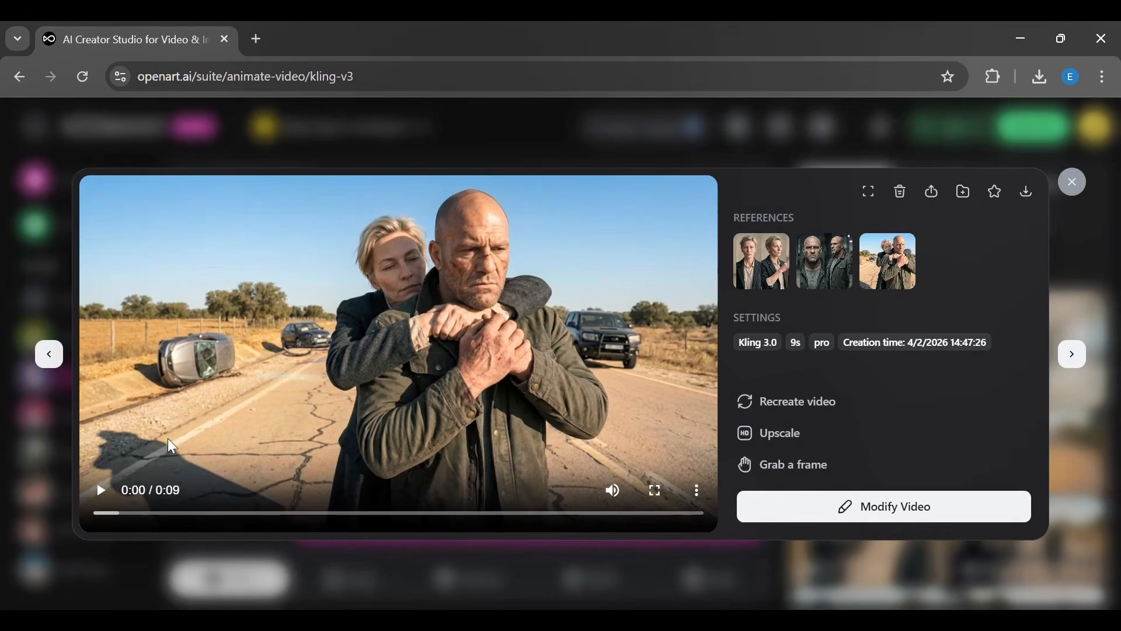
left_click(102, 491)
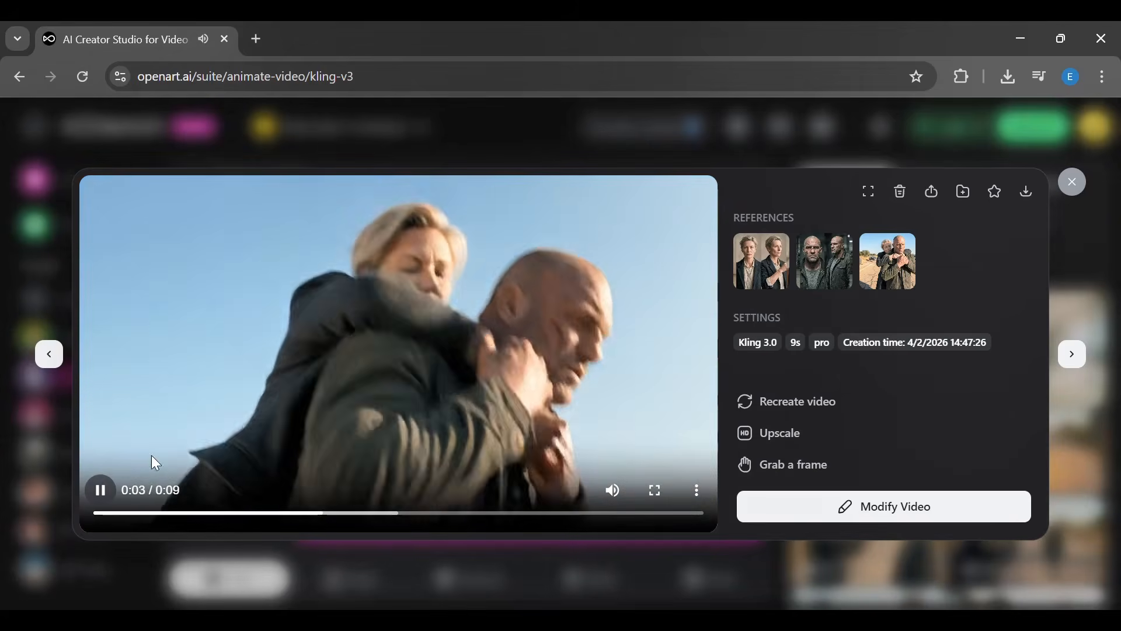
left_click(108, 494)
left_click(1073, 186)
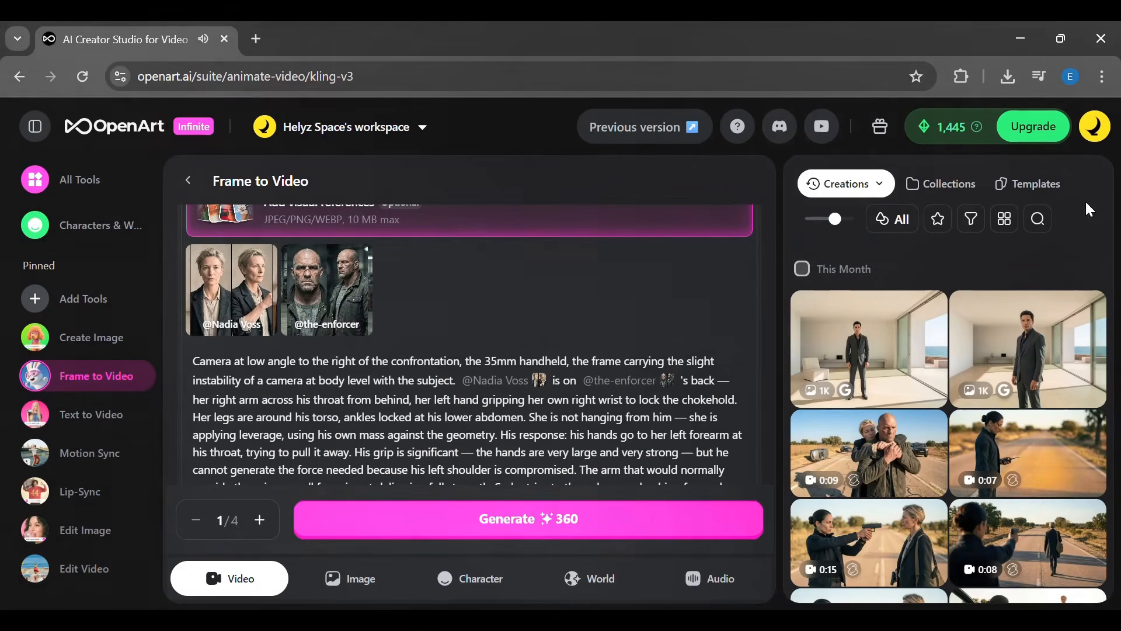
Switch to the Text to Video tool and bring its model and visual reference settings into view above the prompt
left_click(111, 416)
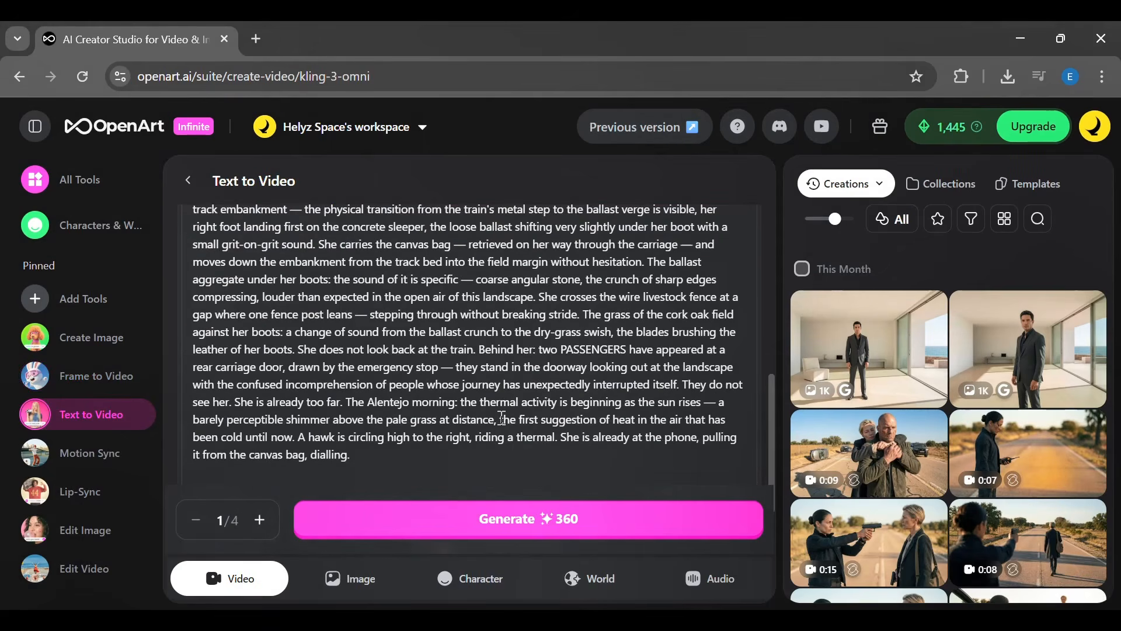
scroll(501, 417, "up", 1)
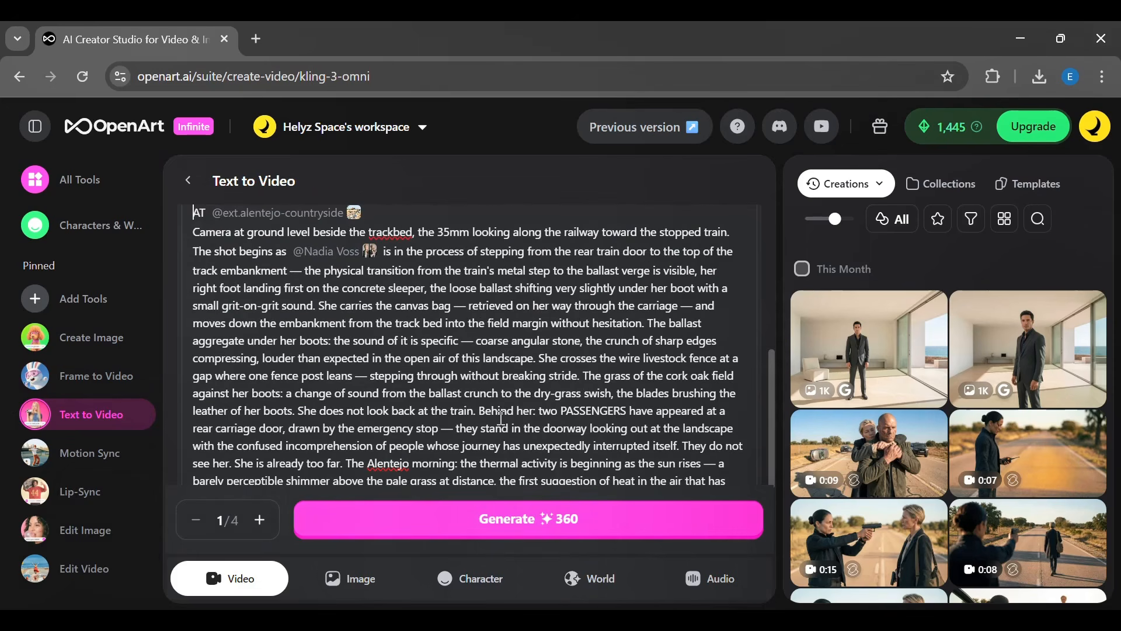
left_click_drag(773, 433, 780, 279)
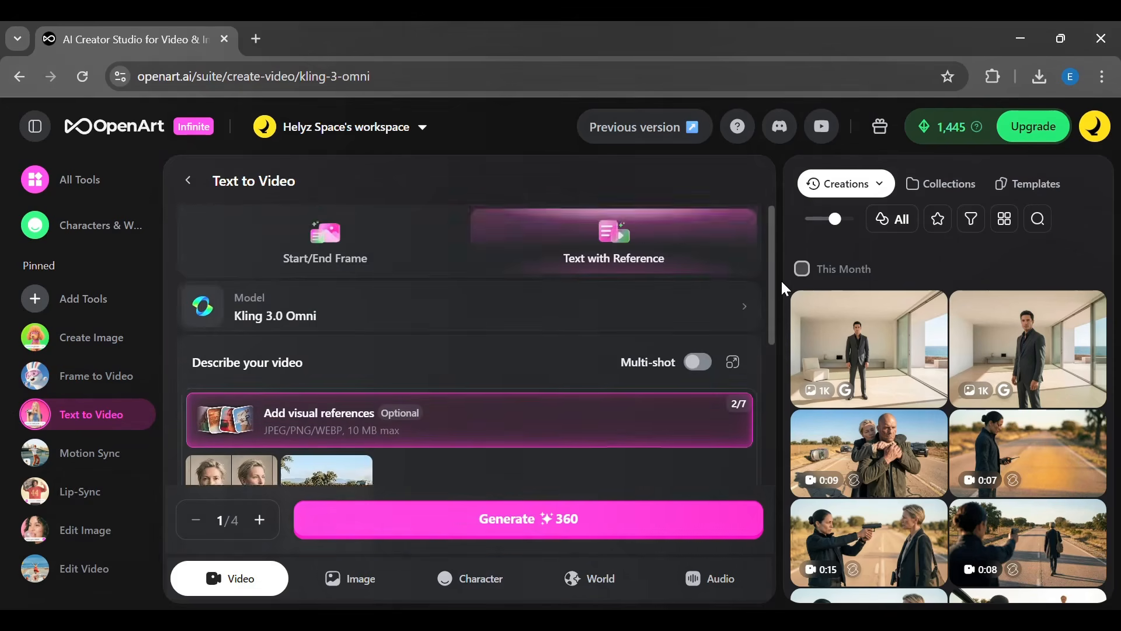
Try to switch the text-to-video model to Veo 3.1, and cancel the change to keep the prompt's reference mentions
left_click(451, 321)
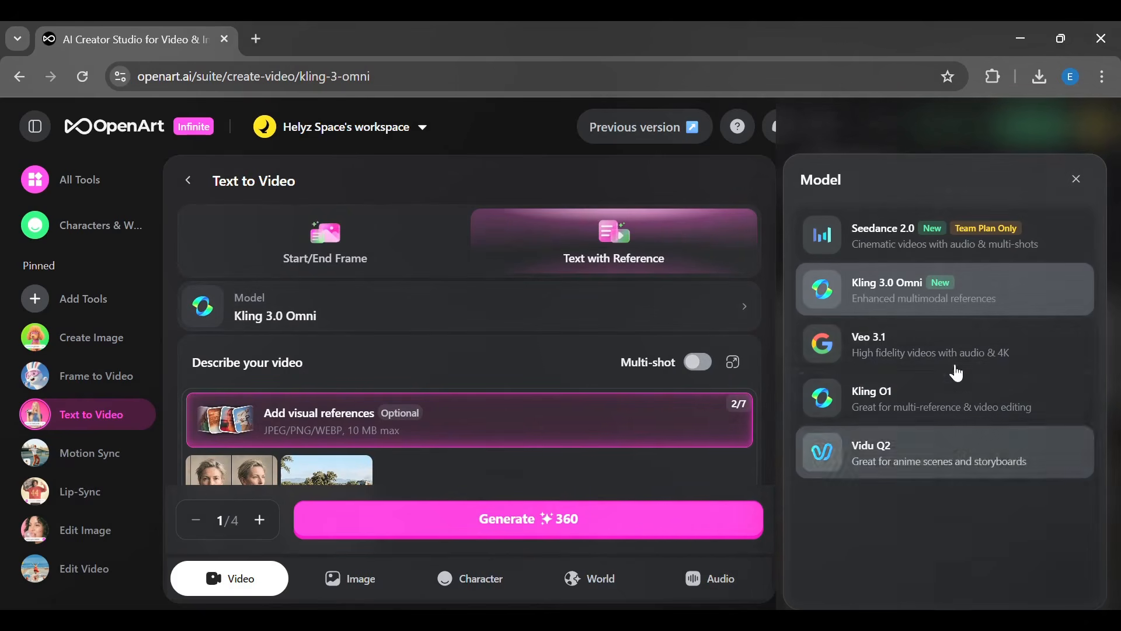
left_click(879, 355)
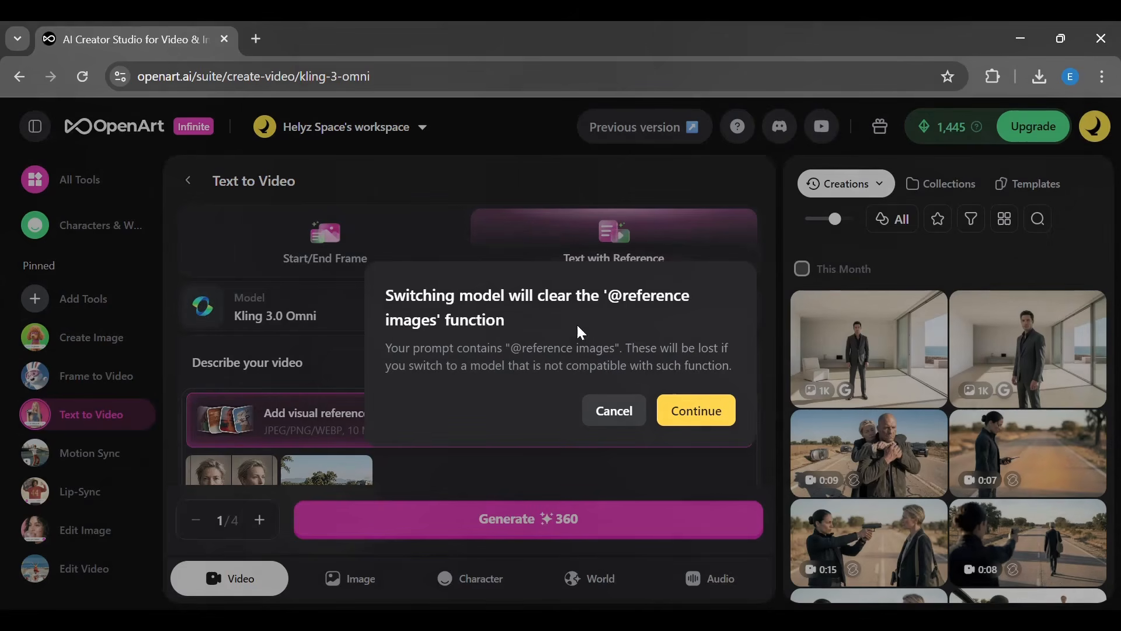
left_click(608, 415)
Show the Characters & Worlds library for the visual references, preview the ext.alentejo-countryside reference, and close the library
scroll(771, 351, "down", 2)
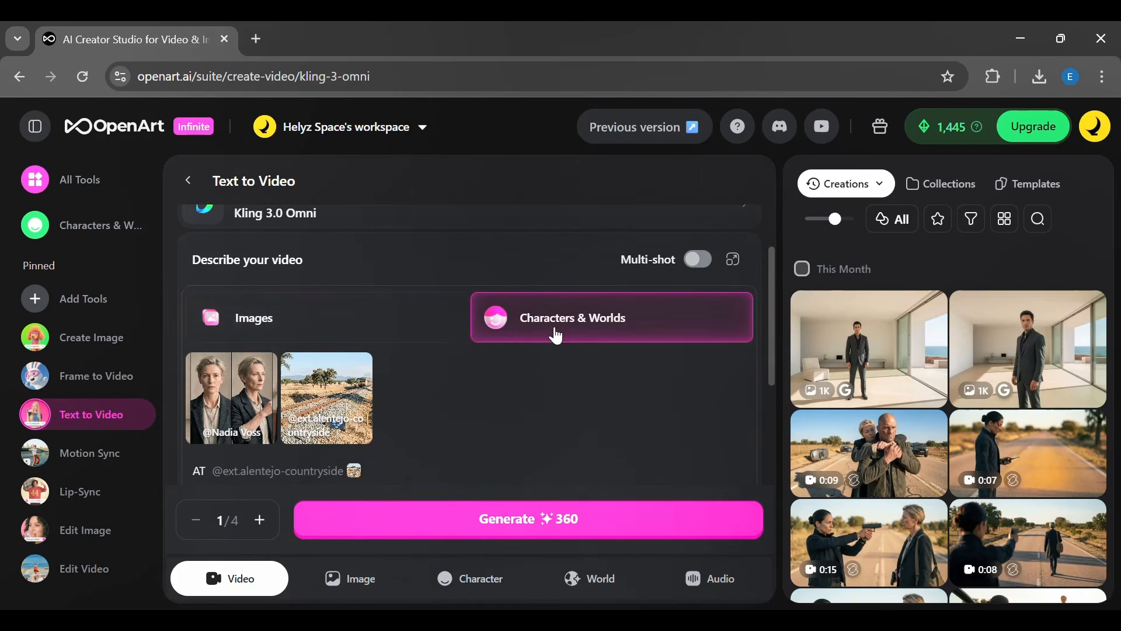
left_click(556, 335)
mouse_move(323, 419)
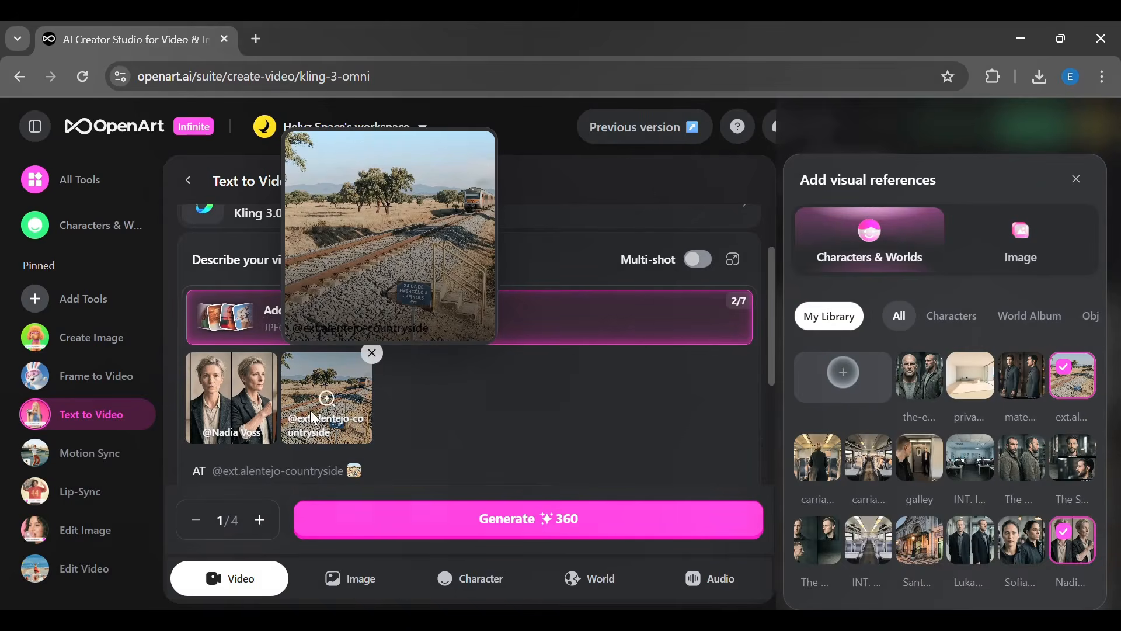
left_click(770, 431)
Compare the location and character mentions in the railway scene prompt with the two visual references attached to it
scroll(770, 433, "down", 1)
left_click(212, 253)
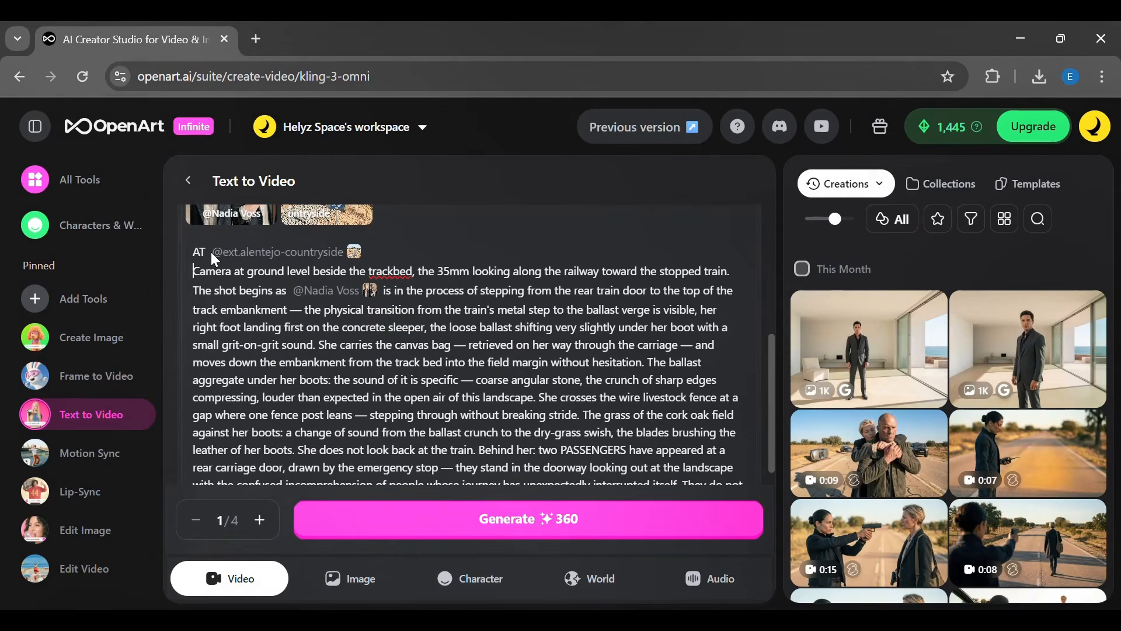
left_click_drag(769, 398, 768, 344)
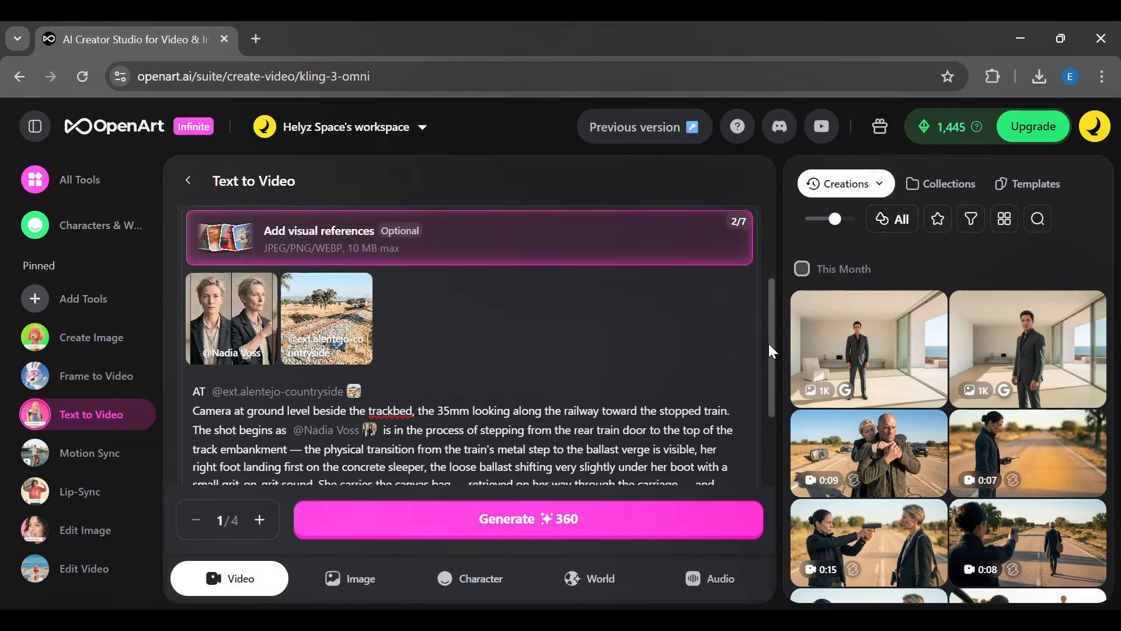
mouse_move(320, 303)
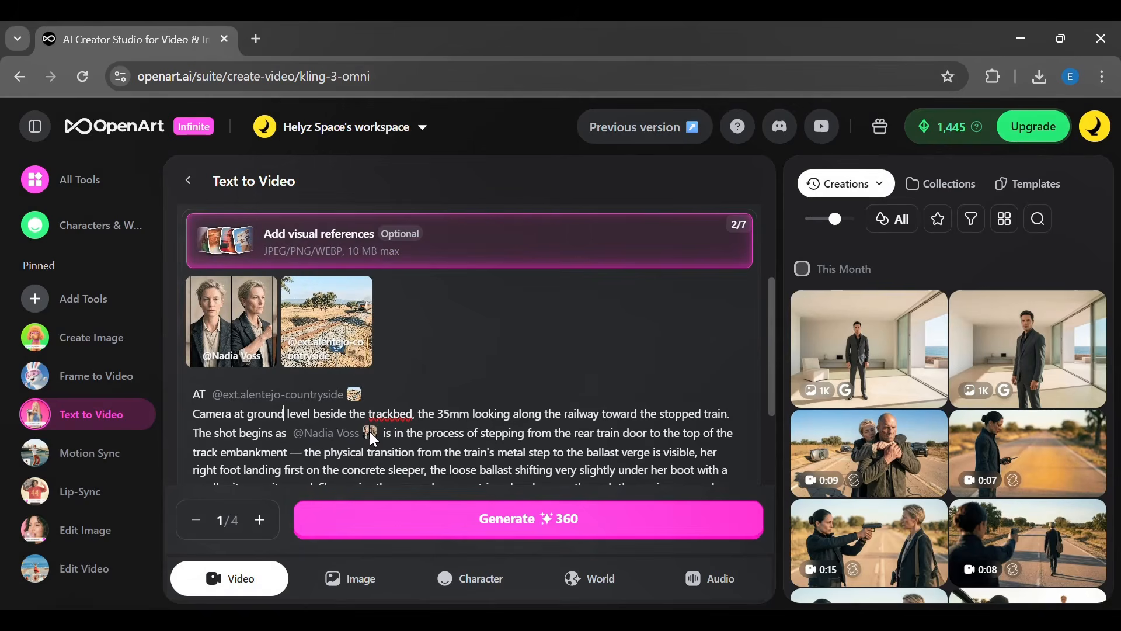
scroll(374, 437, "down", 1)
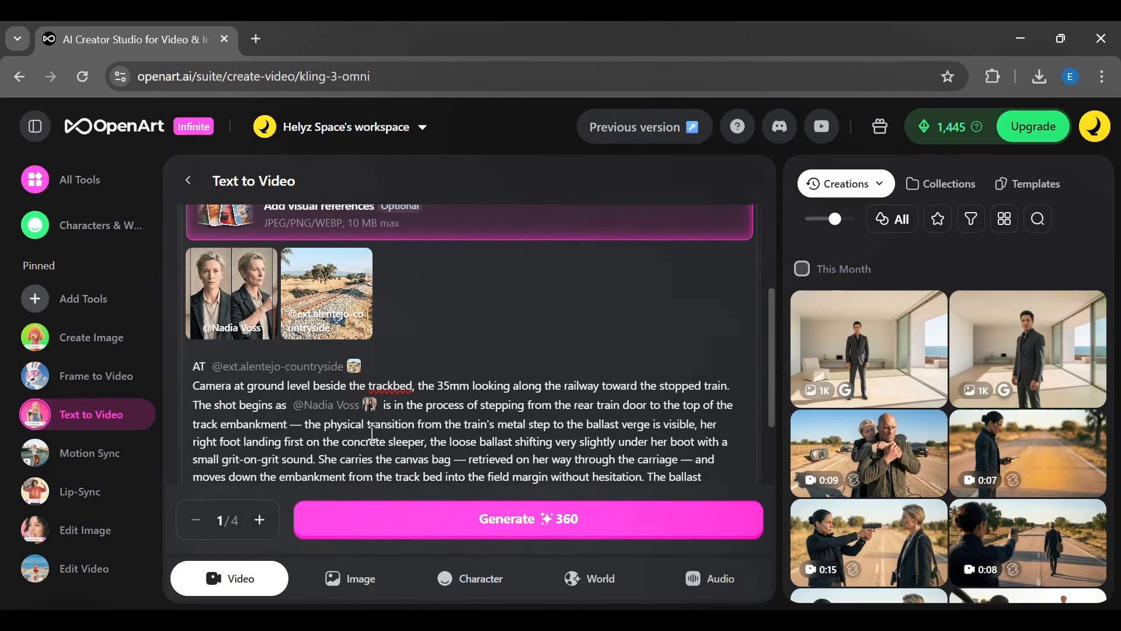